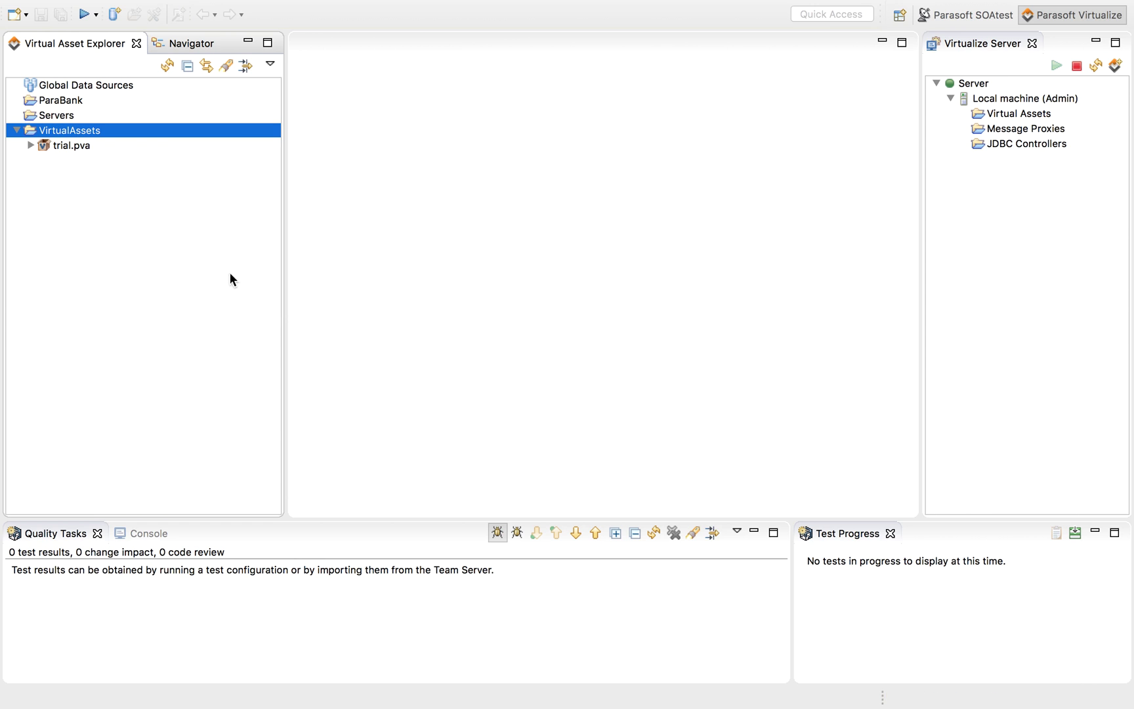
- Add a new SOAP Message Responder to the Responder Suite of trial.pva
left_click(30, 145)
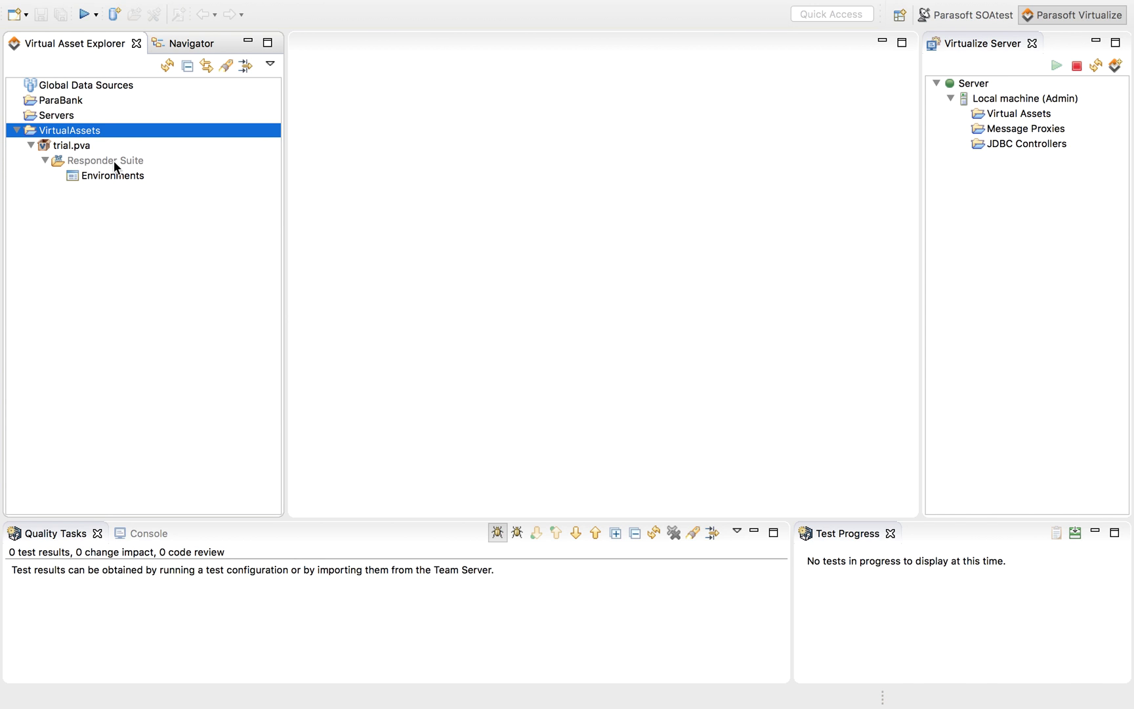
right_click(117, 161)
mouse_move(185, 164)
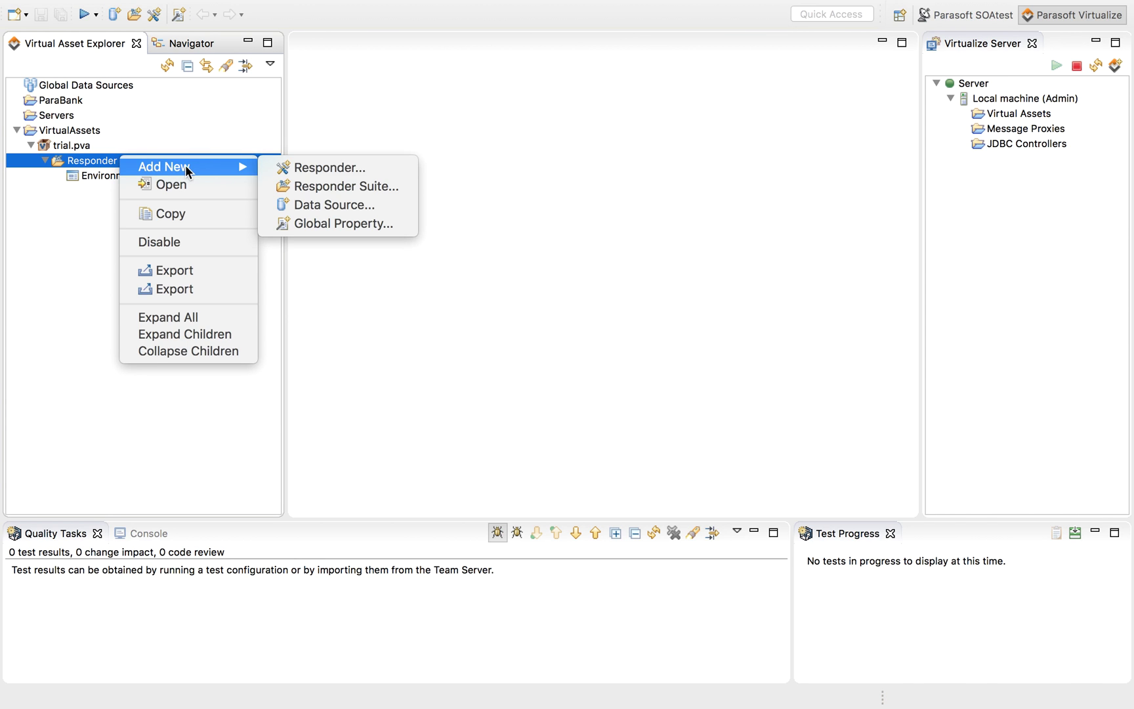
left_click(296, 167)
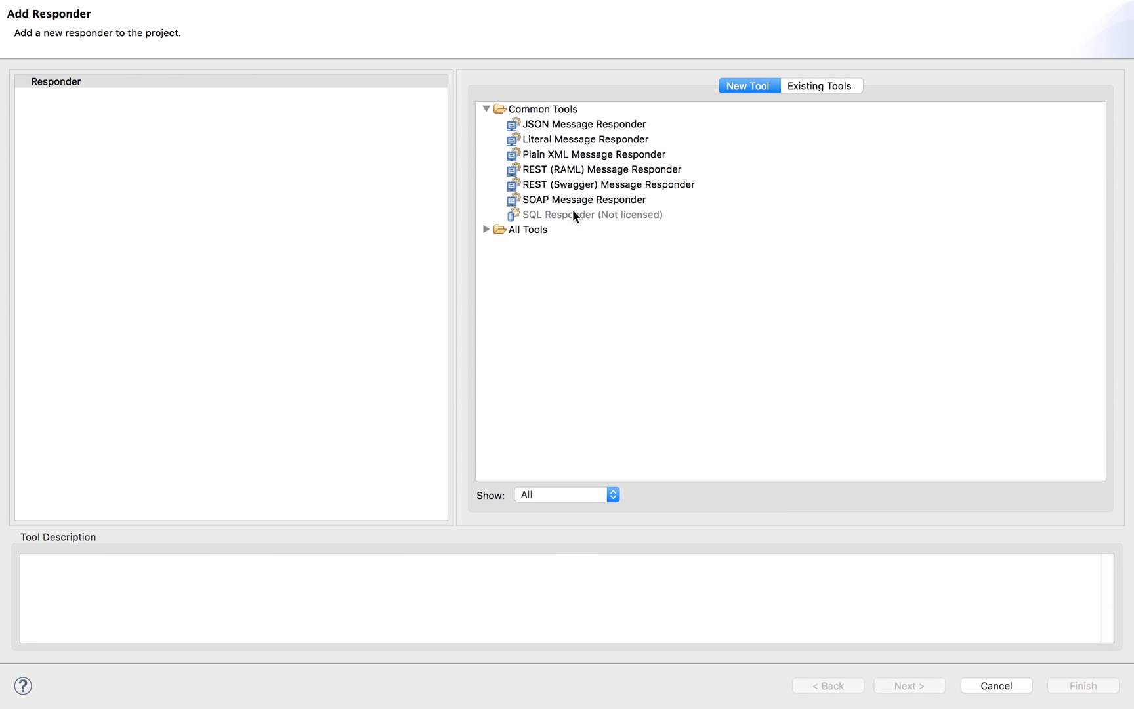
left_click(555, 198)
left_click(1063, 686)
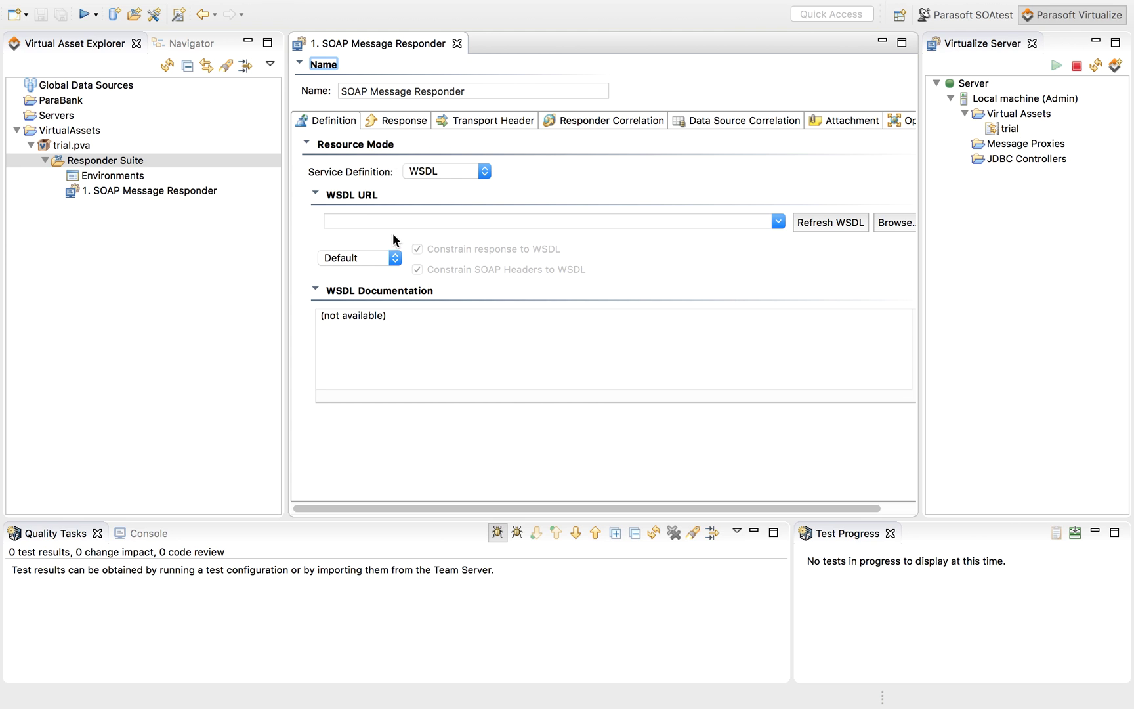
left_click(392, 223)
right_click(392, 223)
left_click(421, 260)
left_click(816, 223)
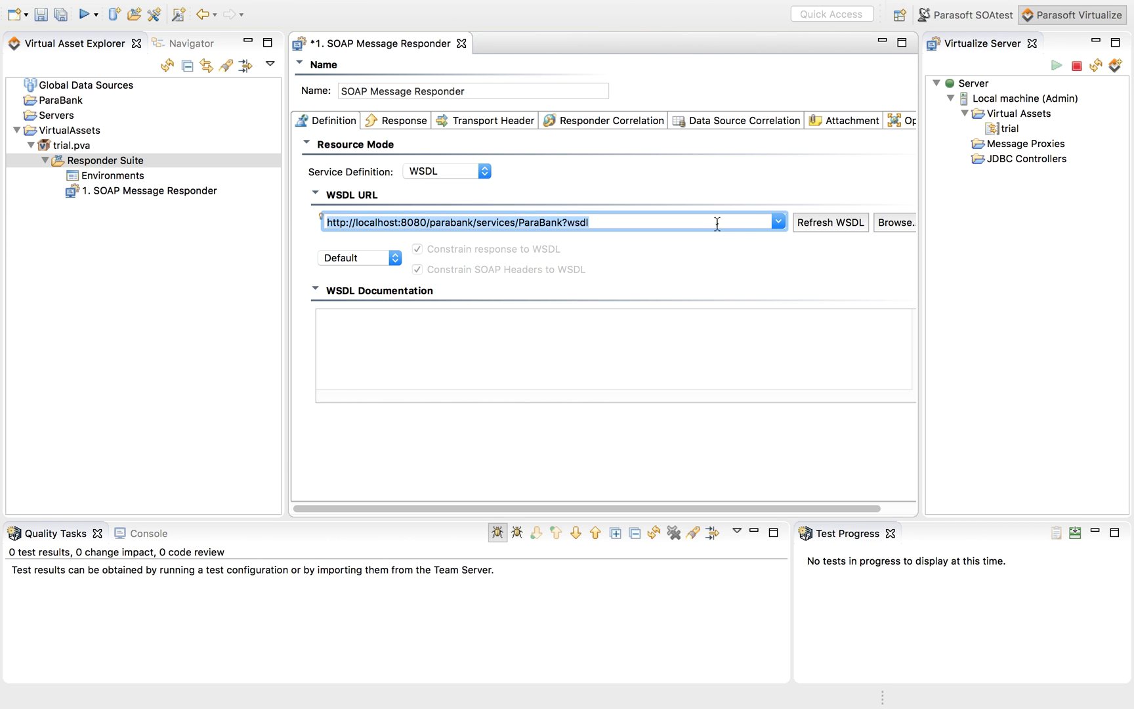
left_click_drag(465, 92, 293, 92)
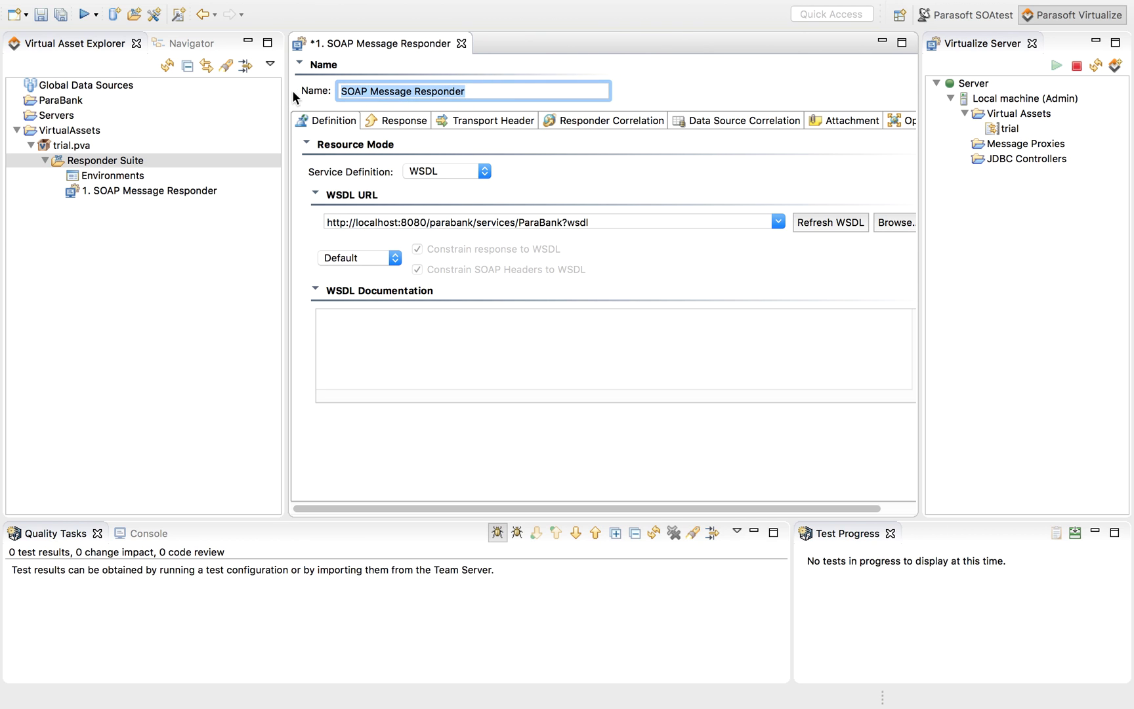
type("getAccount")
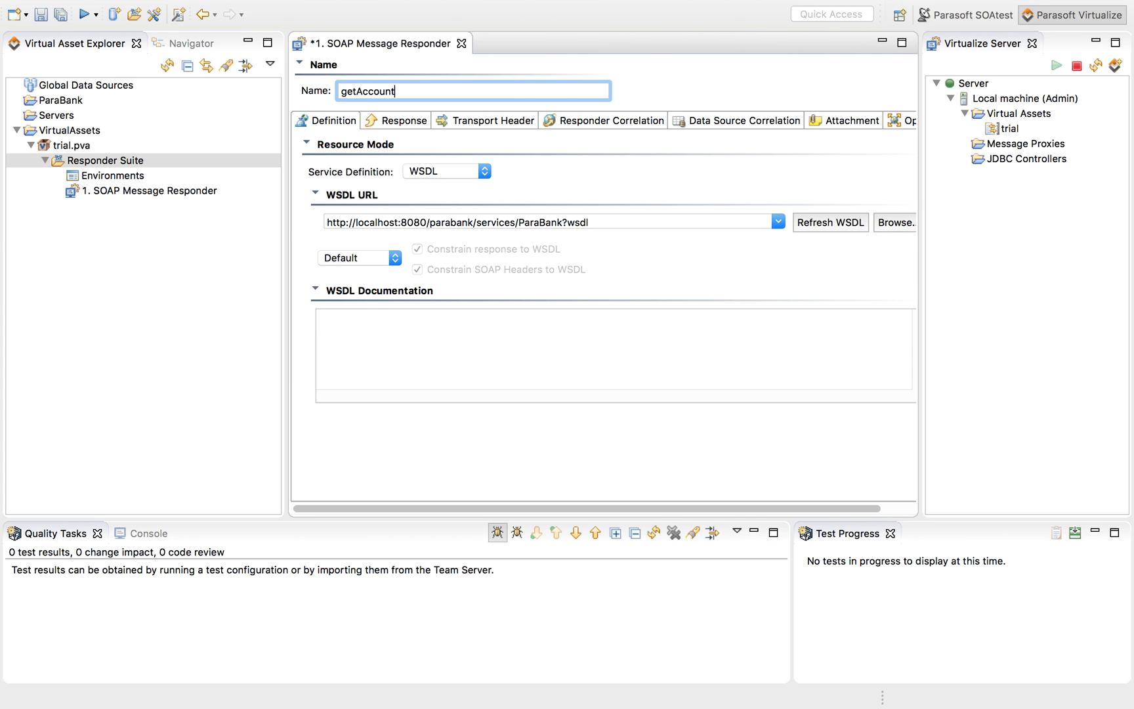
- Set the response operation to getAccount(getAccountResponse) and populate the getAccountResponse element with the default options
left_click(390, 119)
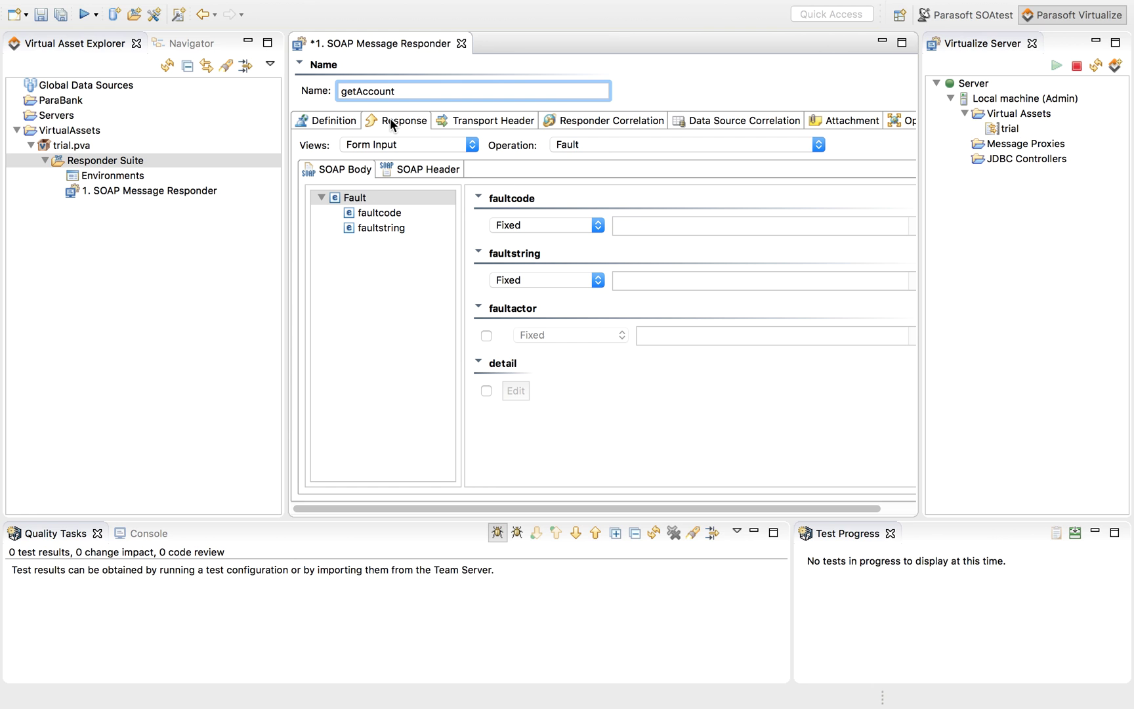
left_click(595, 145)
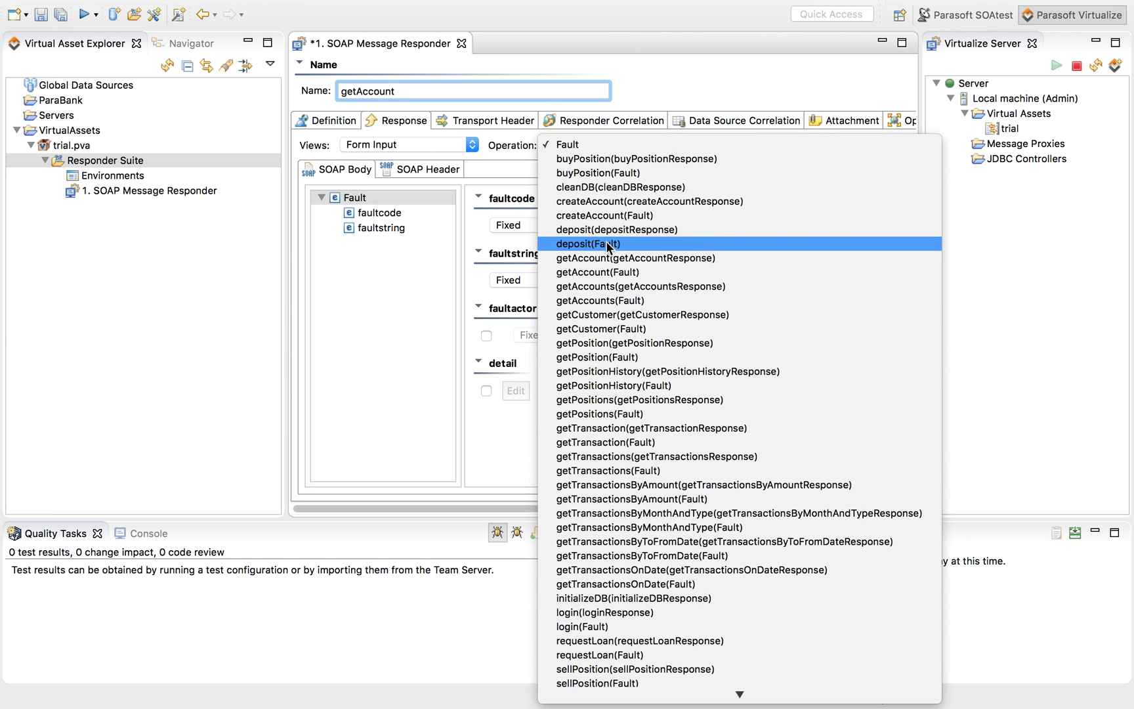
left_click(608, 257)
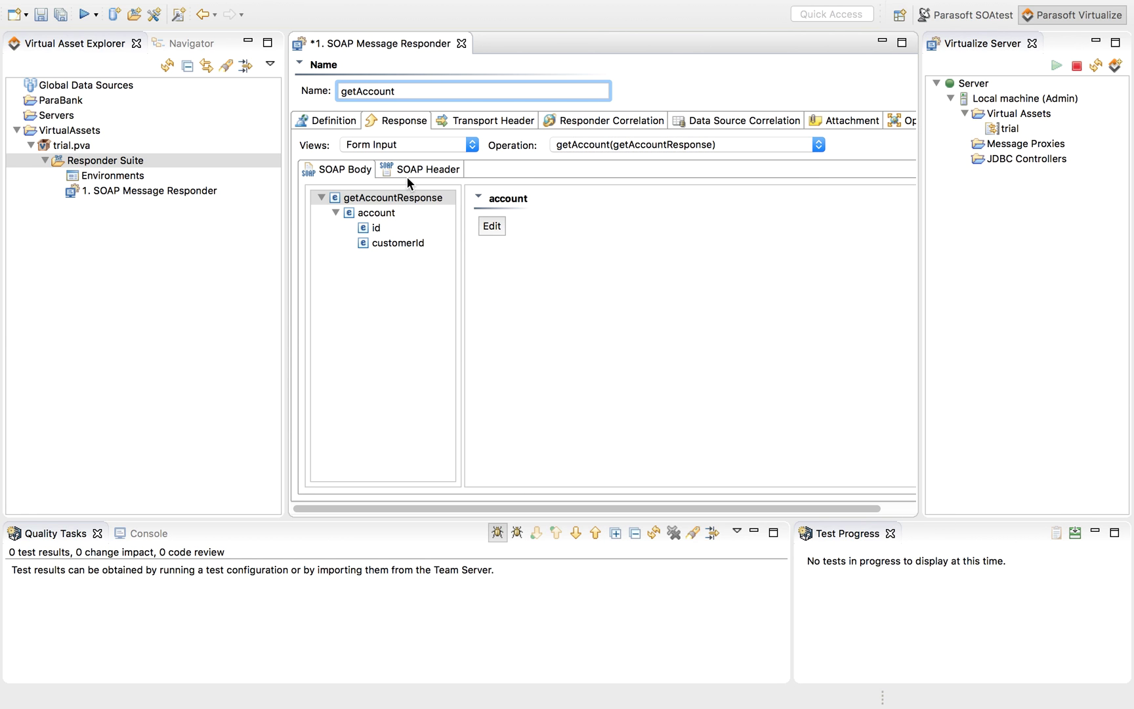
right_click(382, 195)
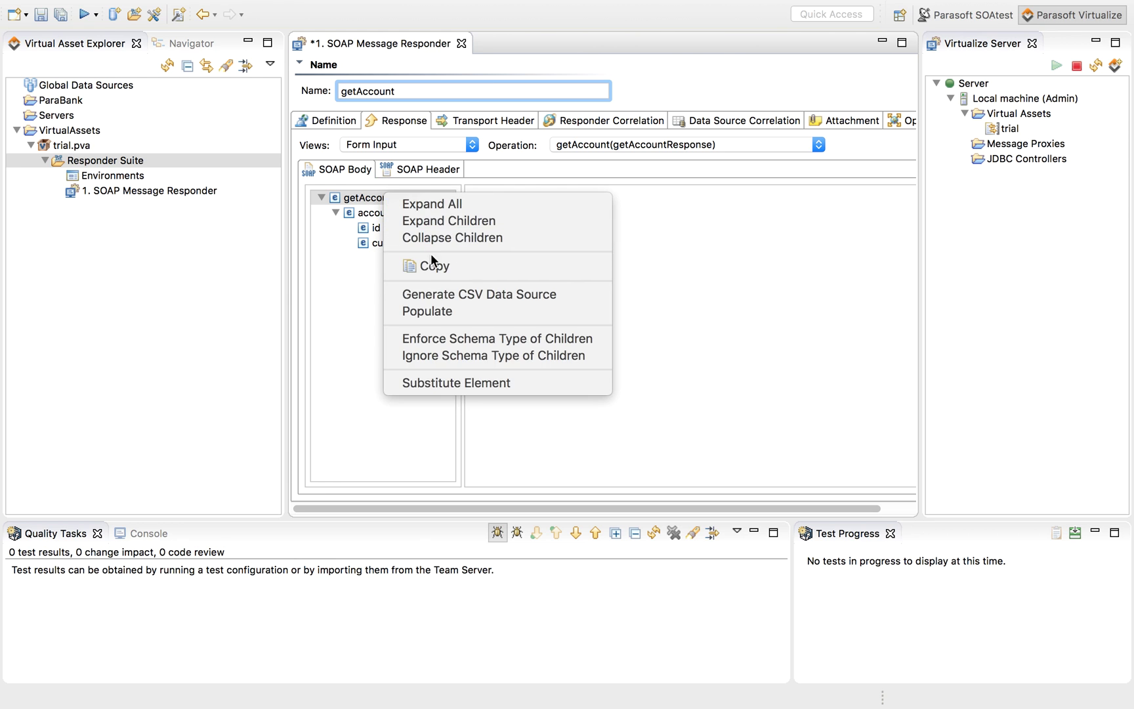
left_click(432, 309)
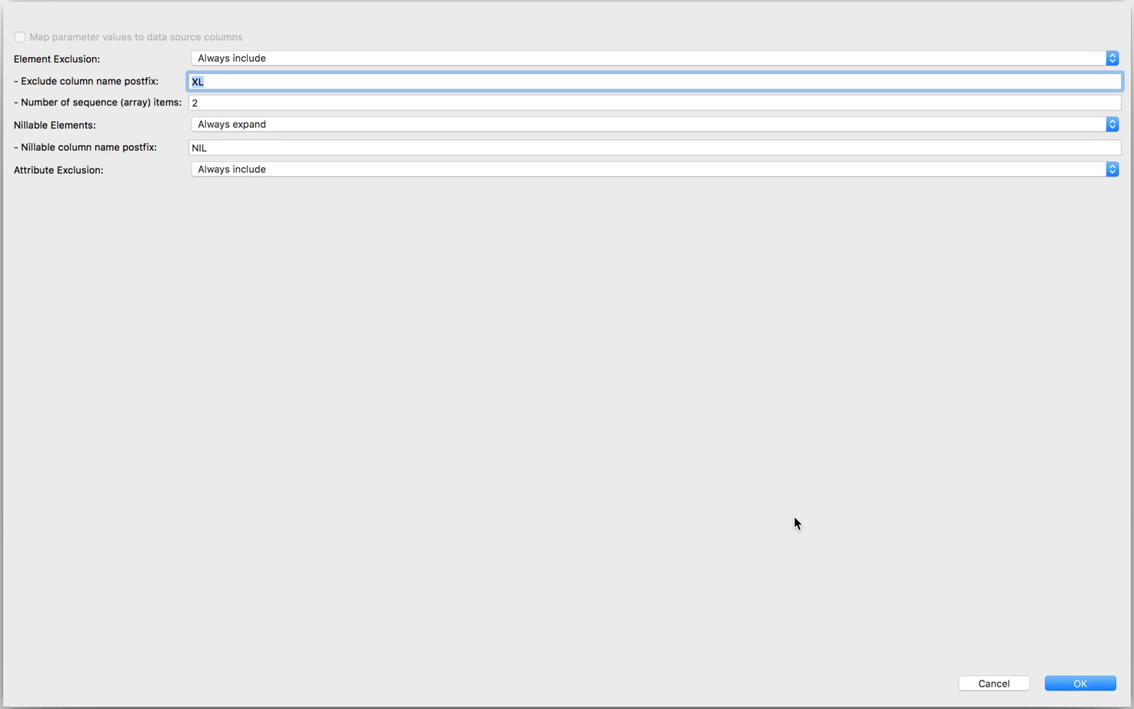
left_click(1056, 686)
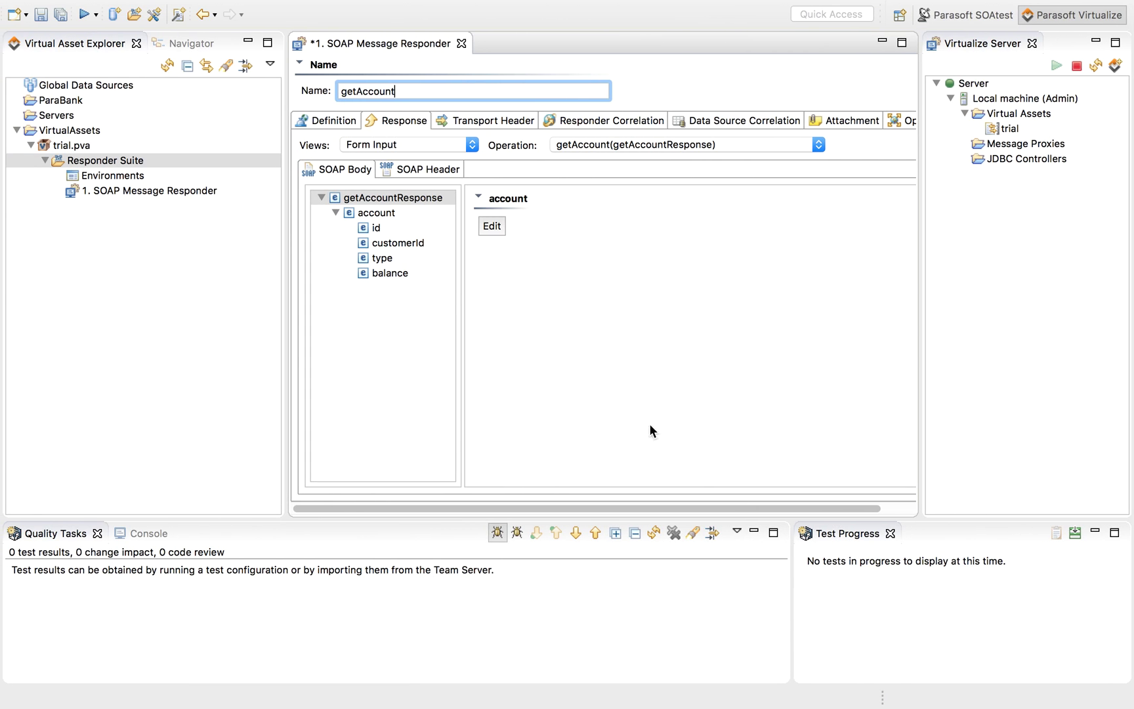
- Fill in the account element's id and customerId with fixed values and set its balance to 200
left_click(378, 211)
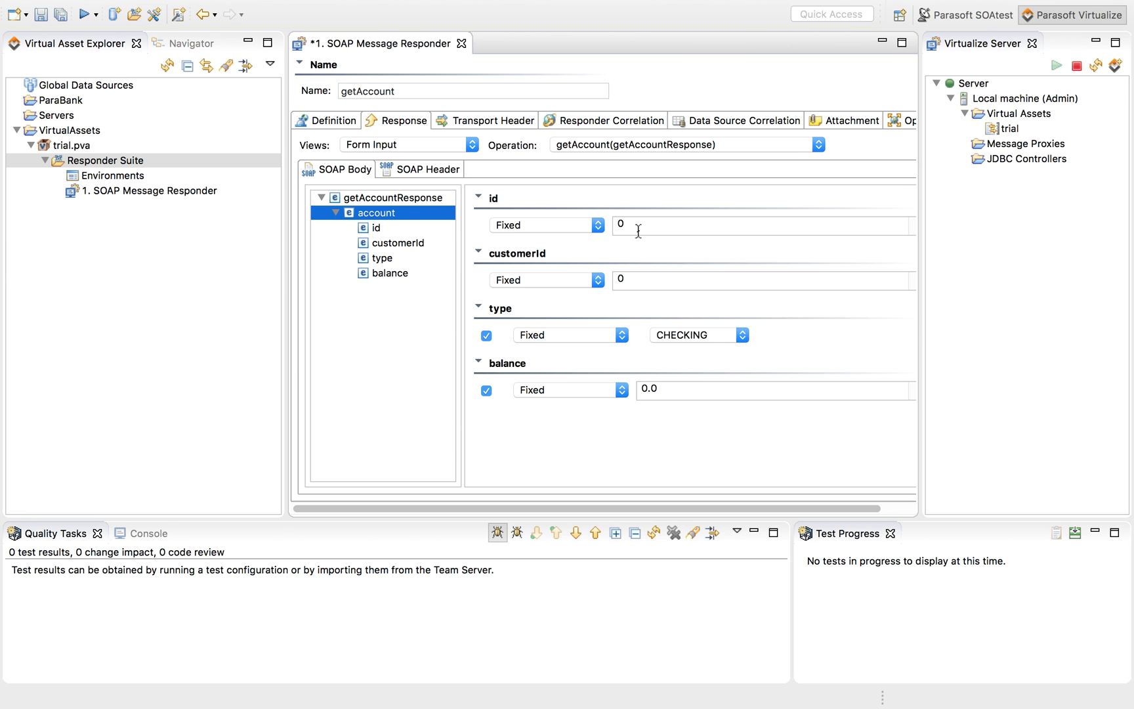
left_click(614, 225)
type("123456")
left_click(623, 280)
type("2")
left_click(621, 390)
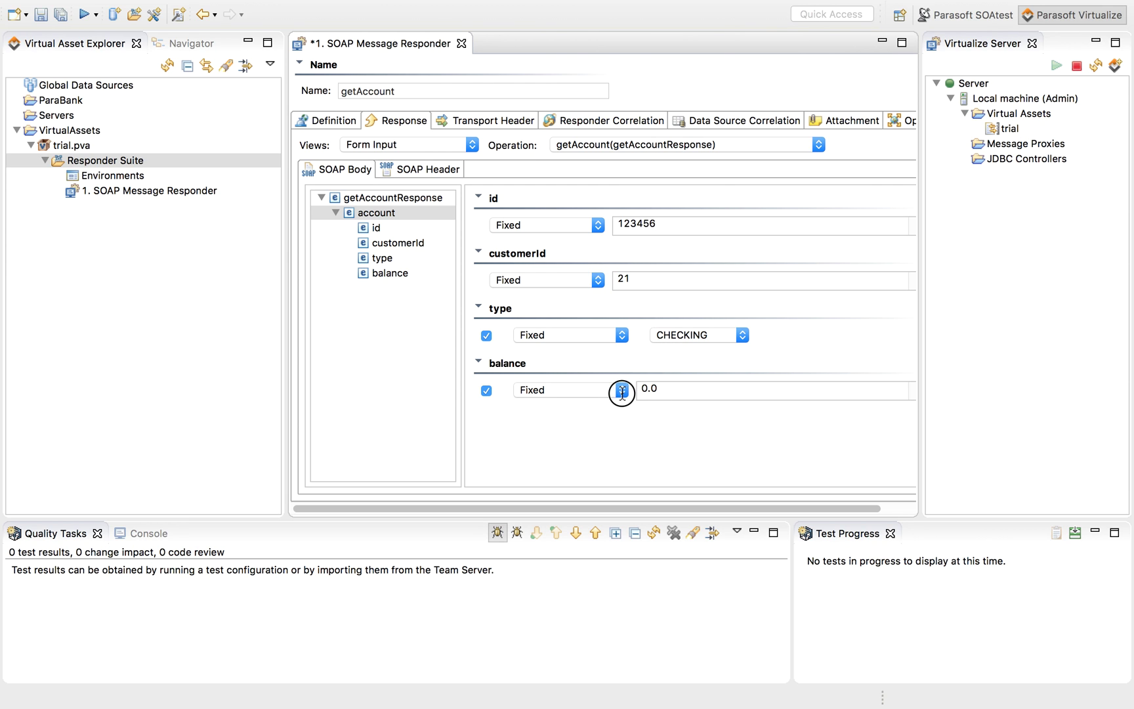
left_click_drag(674, 392, 623, 391)
type("200")
- Show the response in the Literal view and copy its entire XML
left_click(409, 143)
left_click(387, 172)
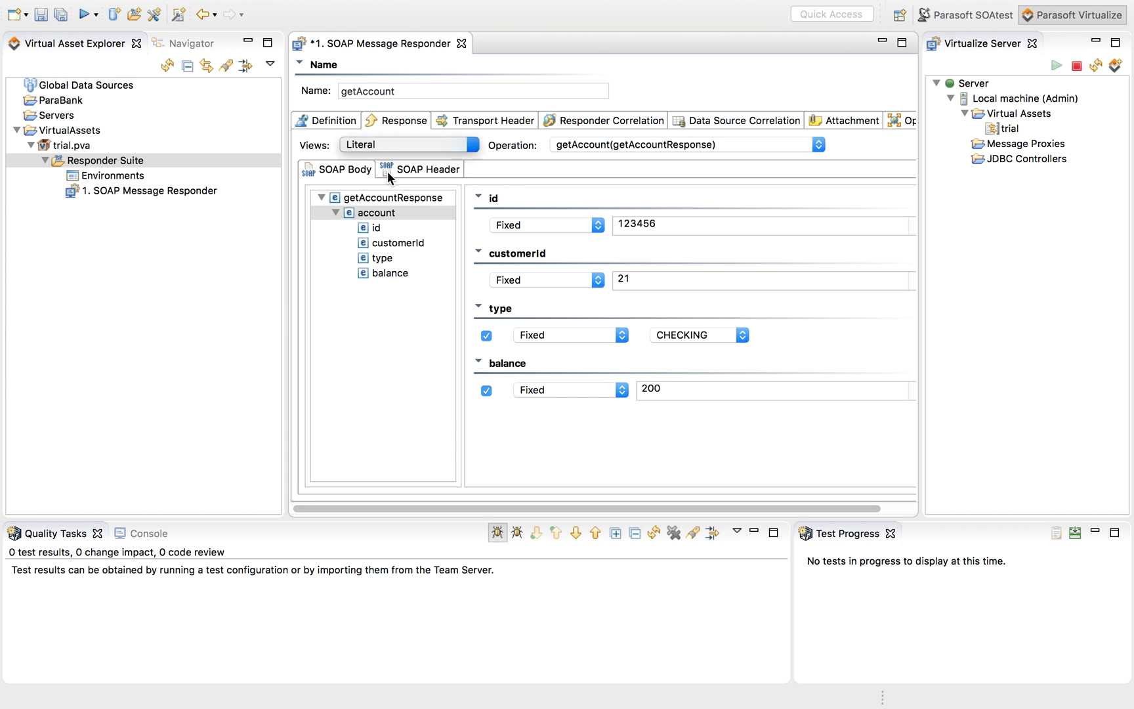
left_click_drag(463, 368, 284, 204)
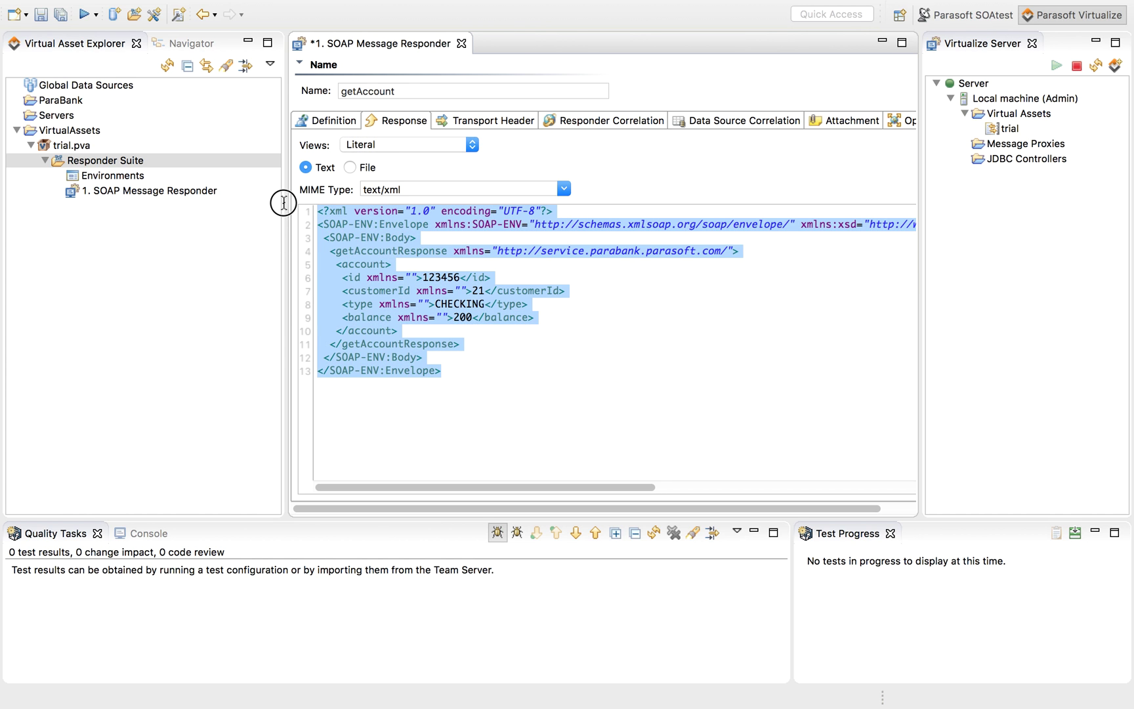
right_click(349, 220)
left_click(387, 245)
- Switch the response view to Multiple Responses, add a first response, and paste the copied XML as its message
left_click(405, 145)
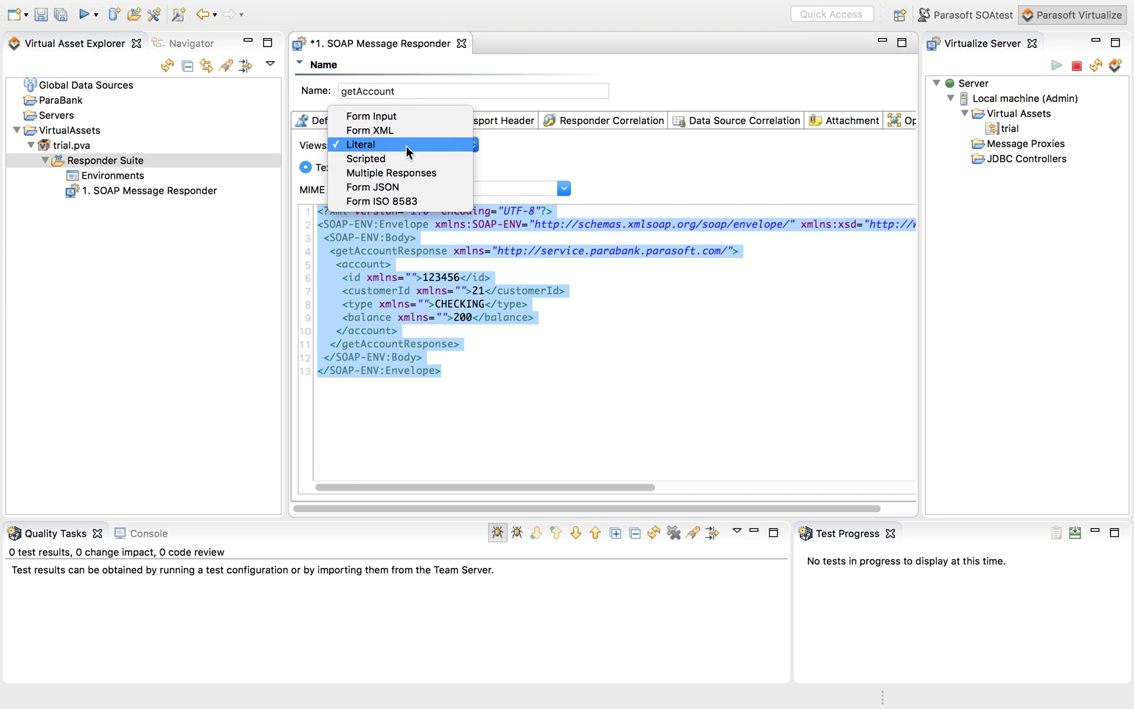
left_click(397, 174)
left_click(332, 454)
left_click(351, 176)
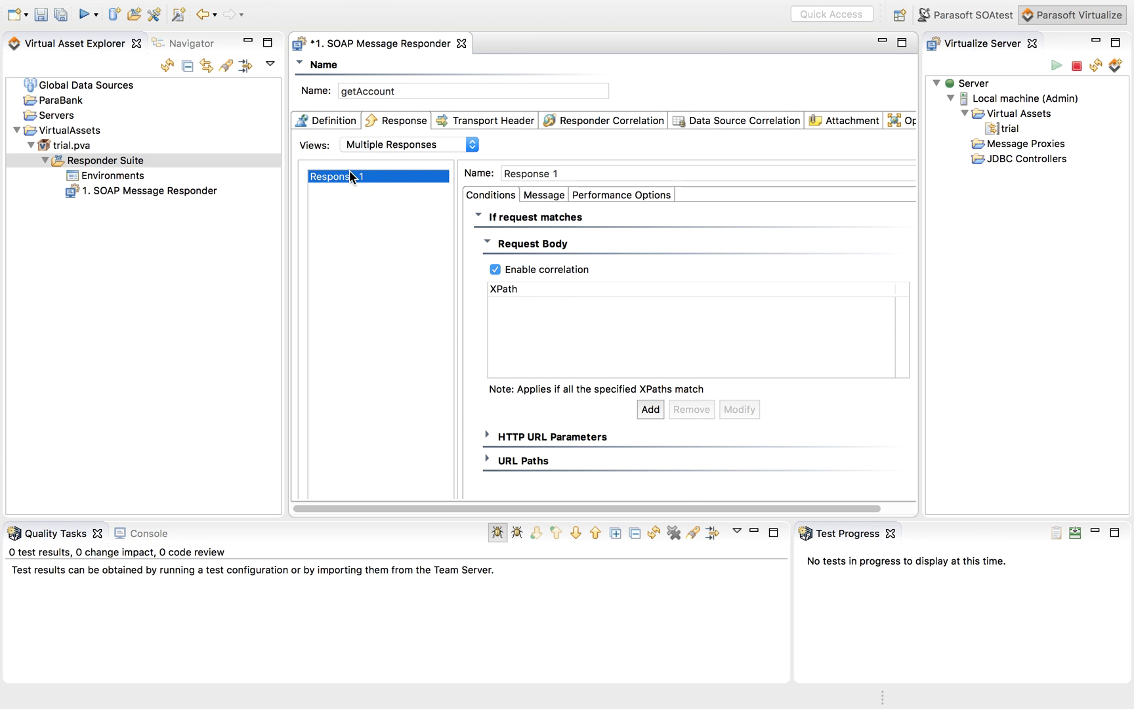
left_click(539, 194)
left_click(531, 296)
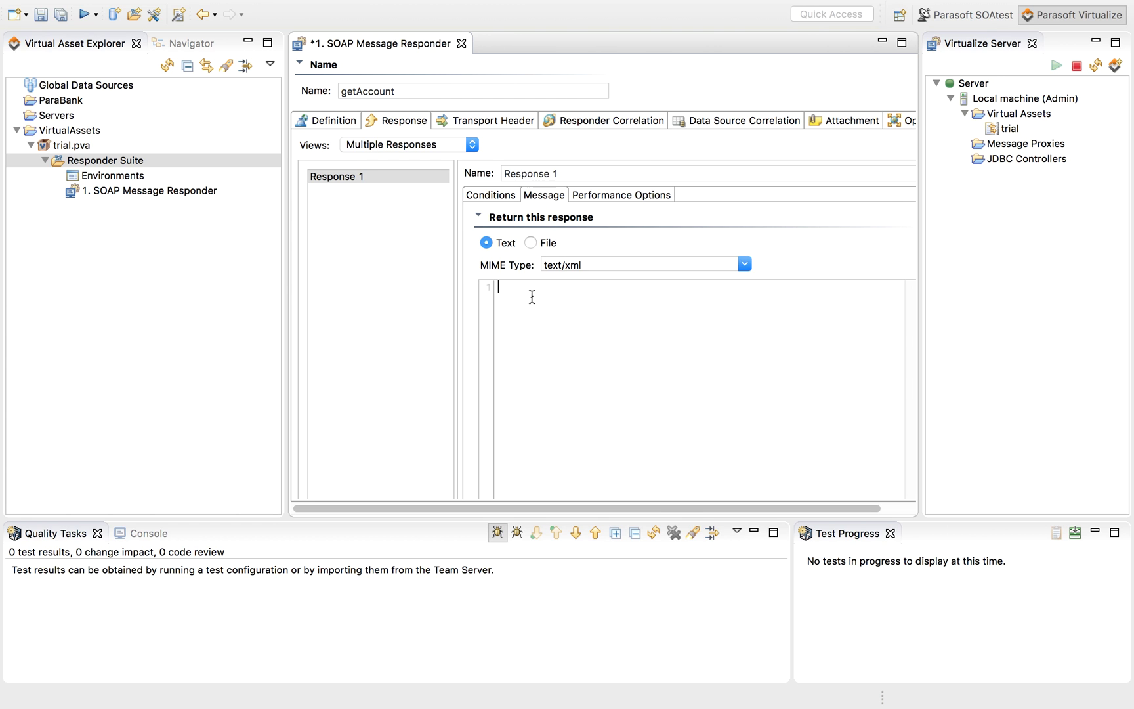
right_click(531, 294)
left_click(564, 385)
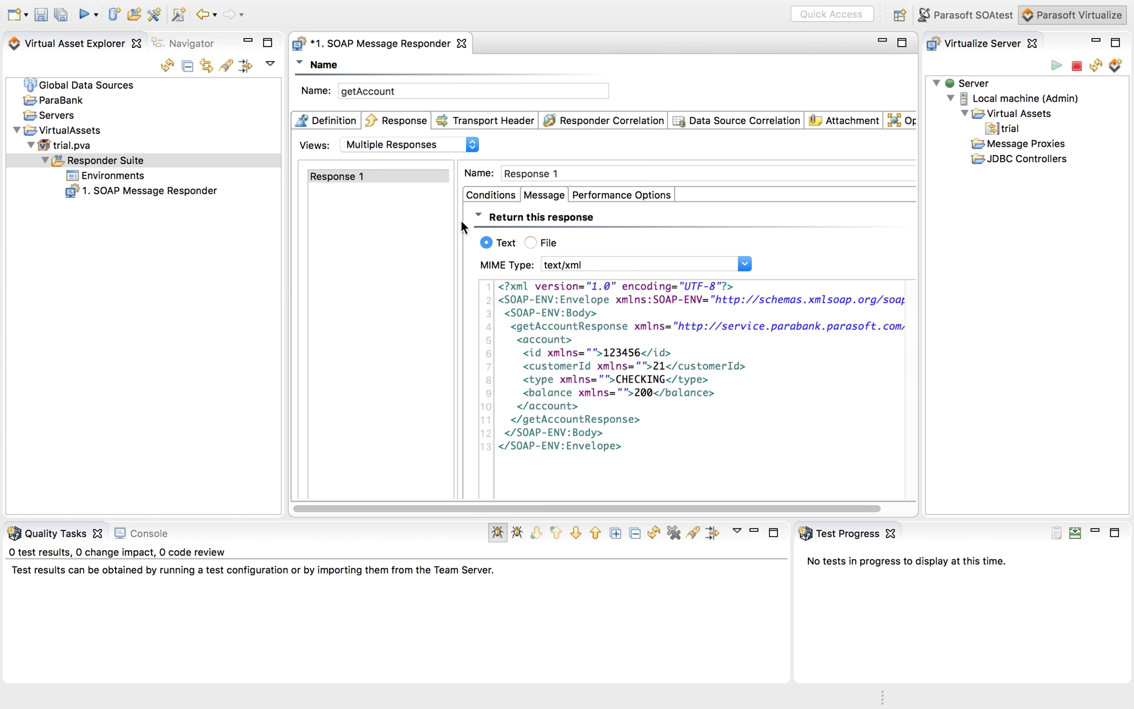
- Add a request body XPath condition to the first response that matches accountId to the account number in its message
left_click(486, 196)
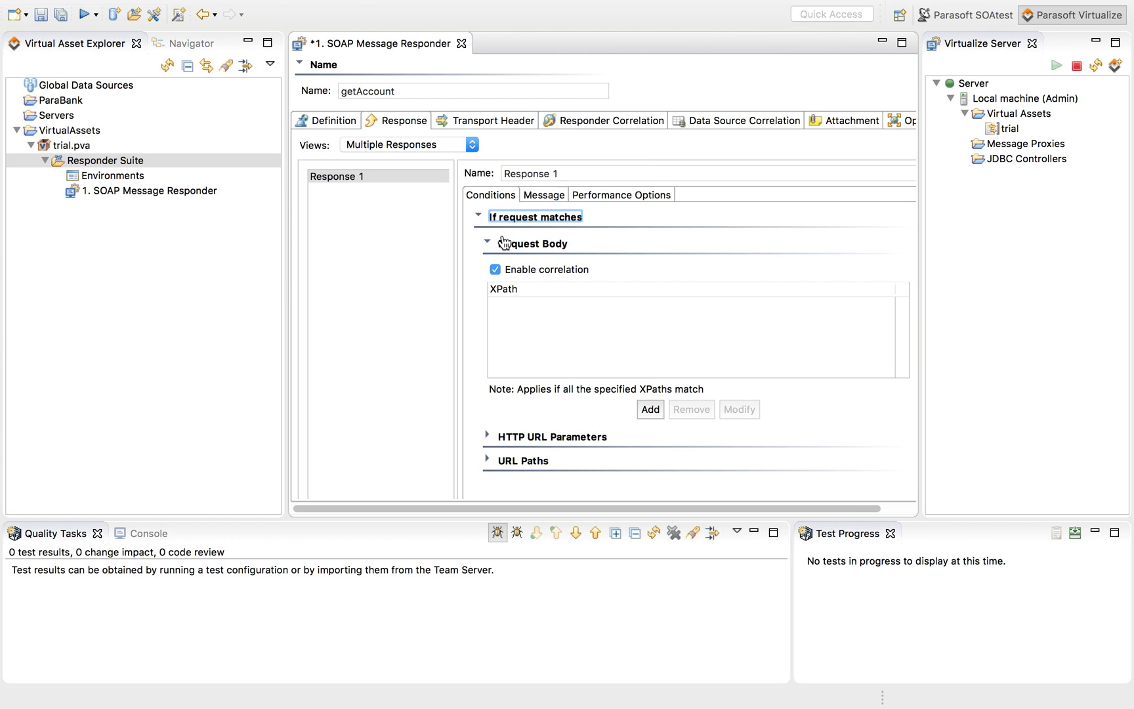
left_click(650, 409)
key("ctrl+super+f")
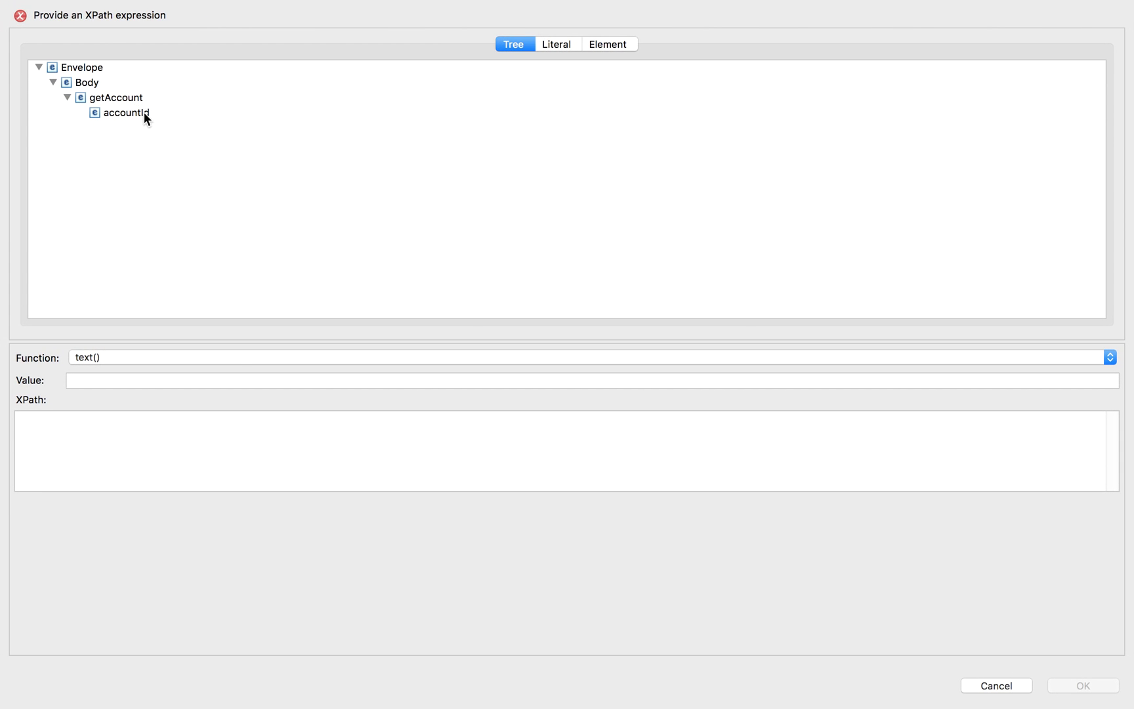
left_click(144, 113)
left_click(271, 410)
type("1234")
left_click(1097, 685)
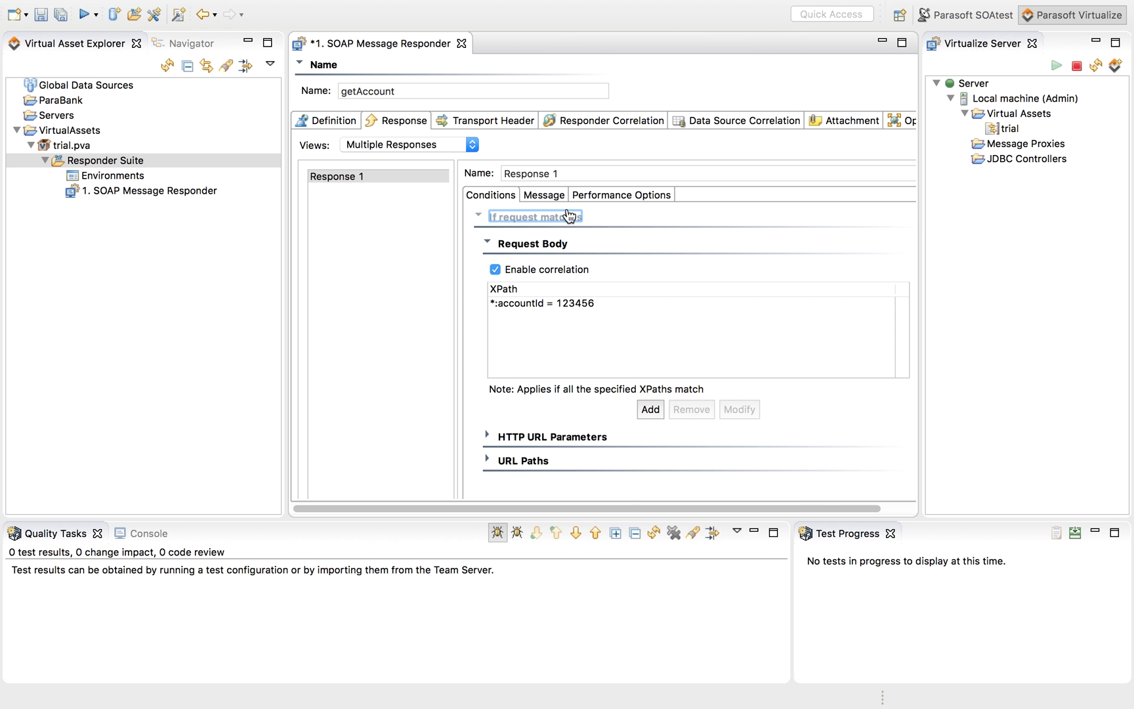
- Rename the first response to accountId= followed by its account number, and save the responder
left_click(505, 172)
left_click_drag(559, 174, 486, 174)
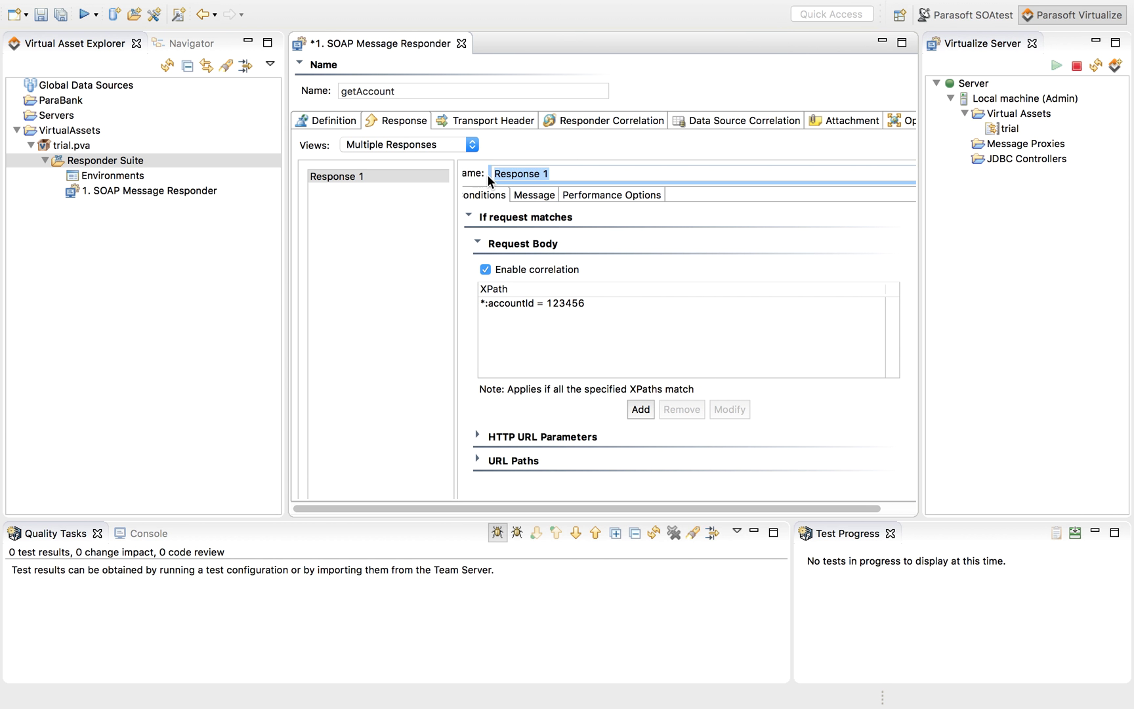
type("accountId=123456")
left_click(40, 14)
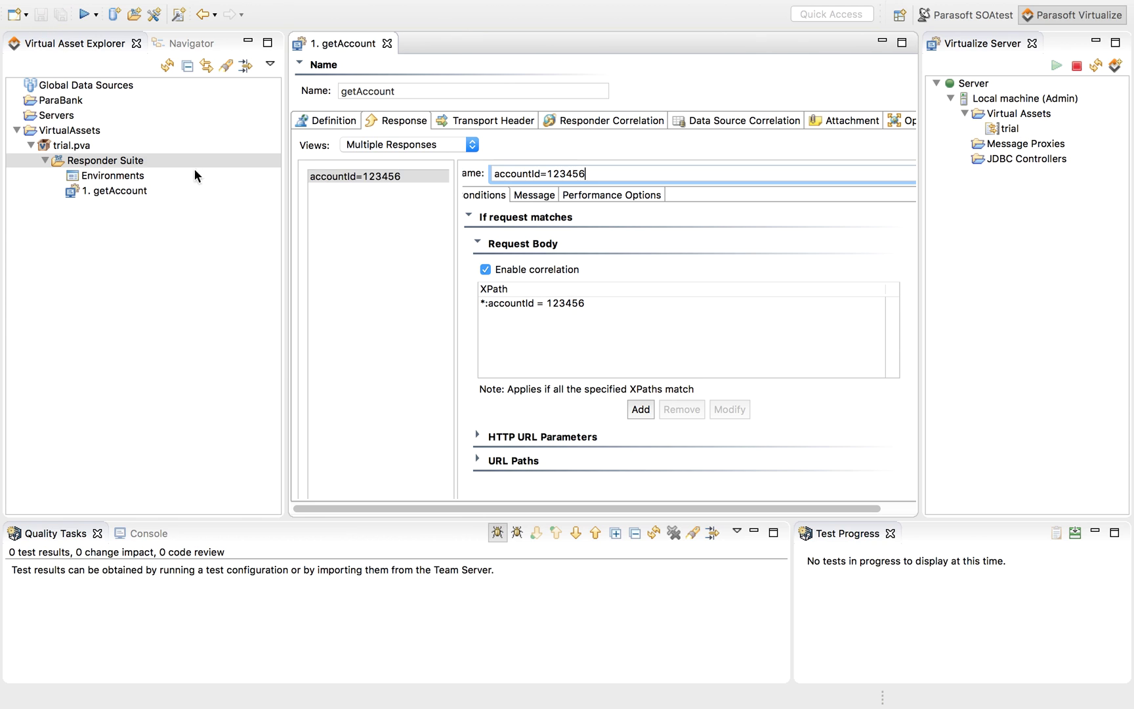
- Maximize the getAccount editor, add a second response, and paste the copied XML as its message
left_click(339, 40)
double_click(339, 40)
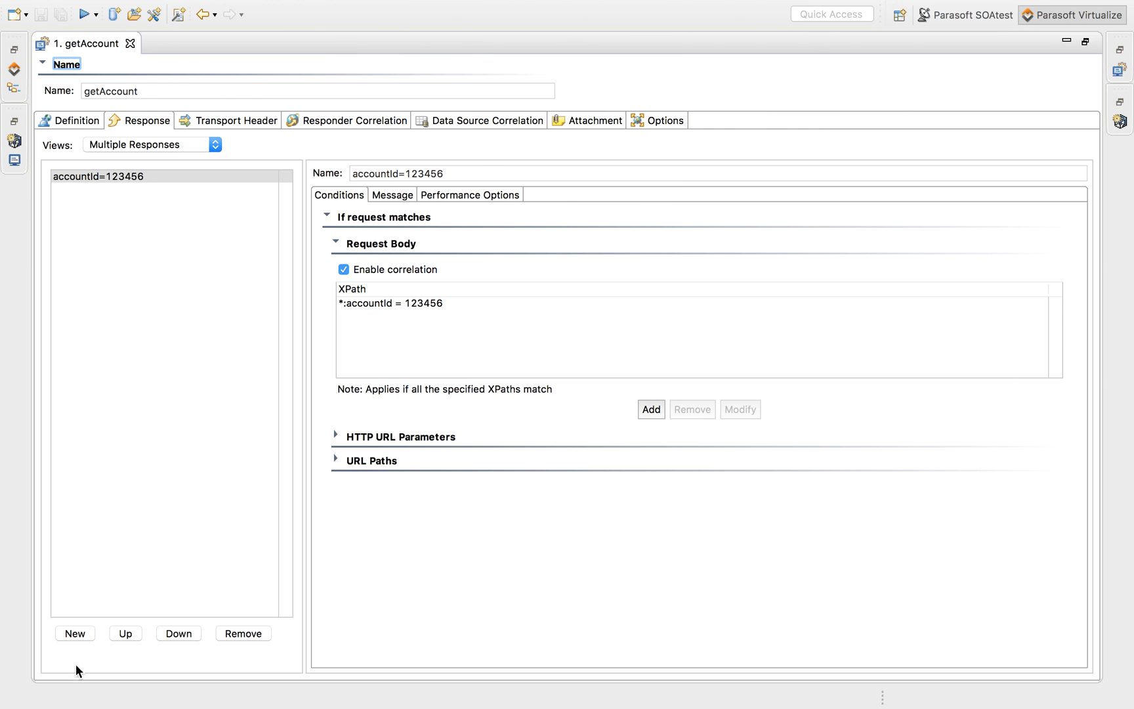
left_click(75, 632)
left_click(108, 190)
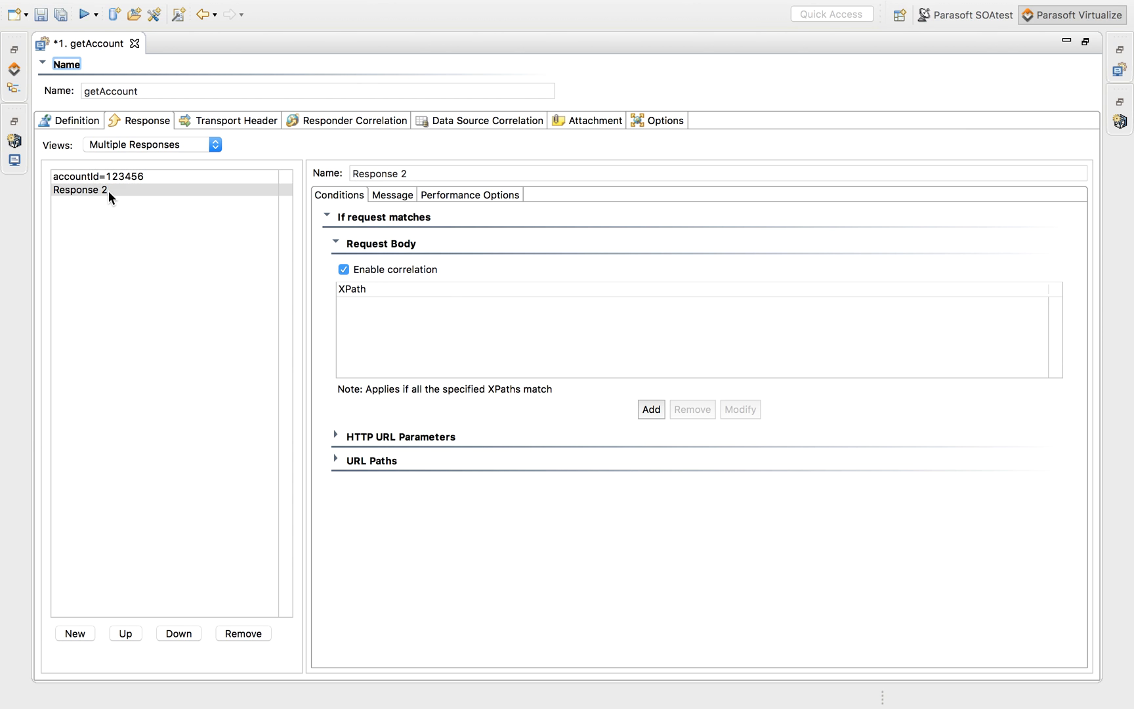
left_click(390, 194)
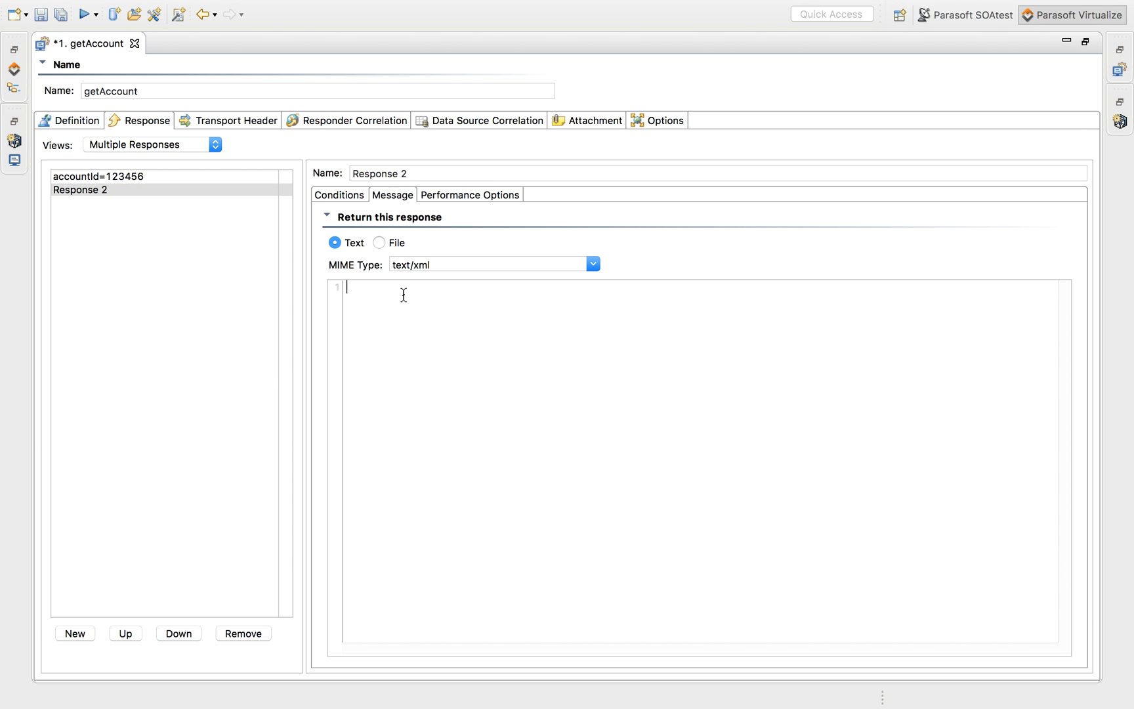
right_click(403, 294)
left_click(445, 385)
- Replace the id and customerId values in the second response's XML with a different account and customer number
left_click(489, 352)
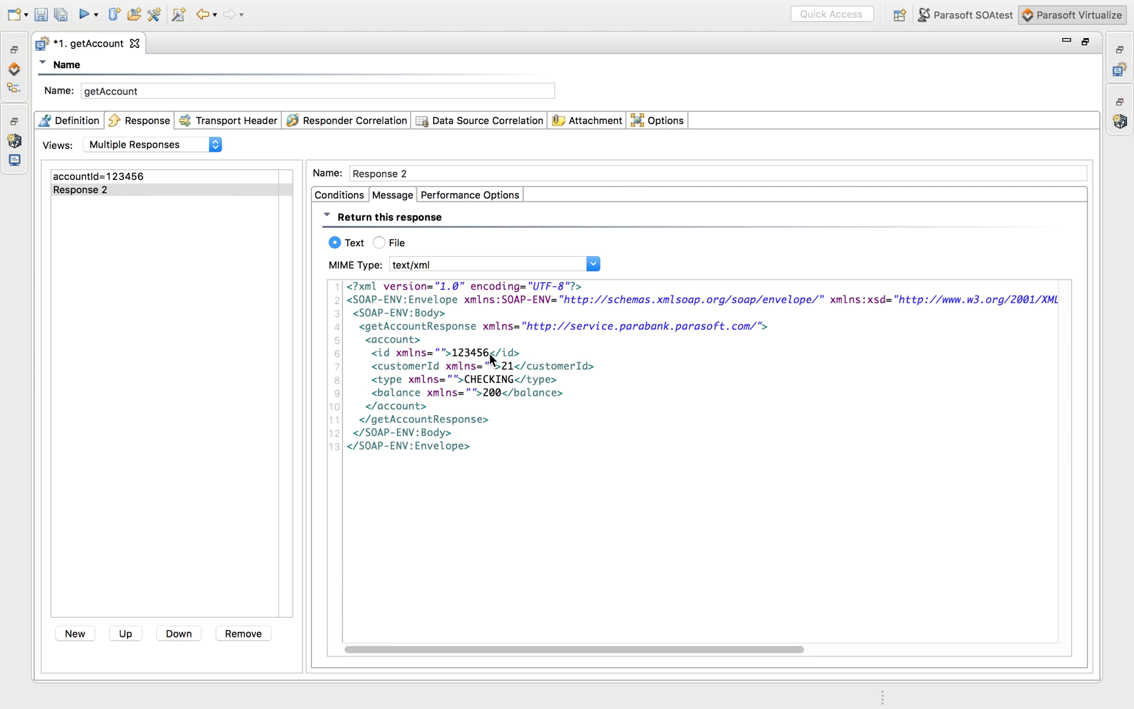
key("BackSpace")
key("BackSpace")
key("BackSpace")
key("BackSpace")
key("BackSpace")
key("BackSpace")
type("654321")
key("BackSpace")
type("2")
- Set the type to SAVINGS and the balance to 2000 in the second response's XML
left_click(513, 379)
key("BackSpace")
key("BackSpace")
key("BackSpace")
key("BackSpace")
key("BackSpace")
key("BackSpace")
key("BackSpace")
key("BackSpace")
type("SAVINGS")
type("0")
- Rename the second response to accountId= followed by the account number in its message
left_click(420, 175)
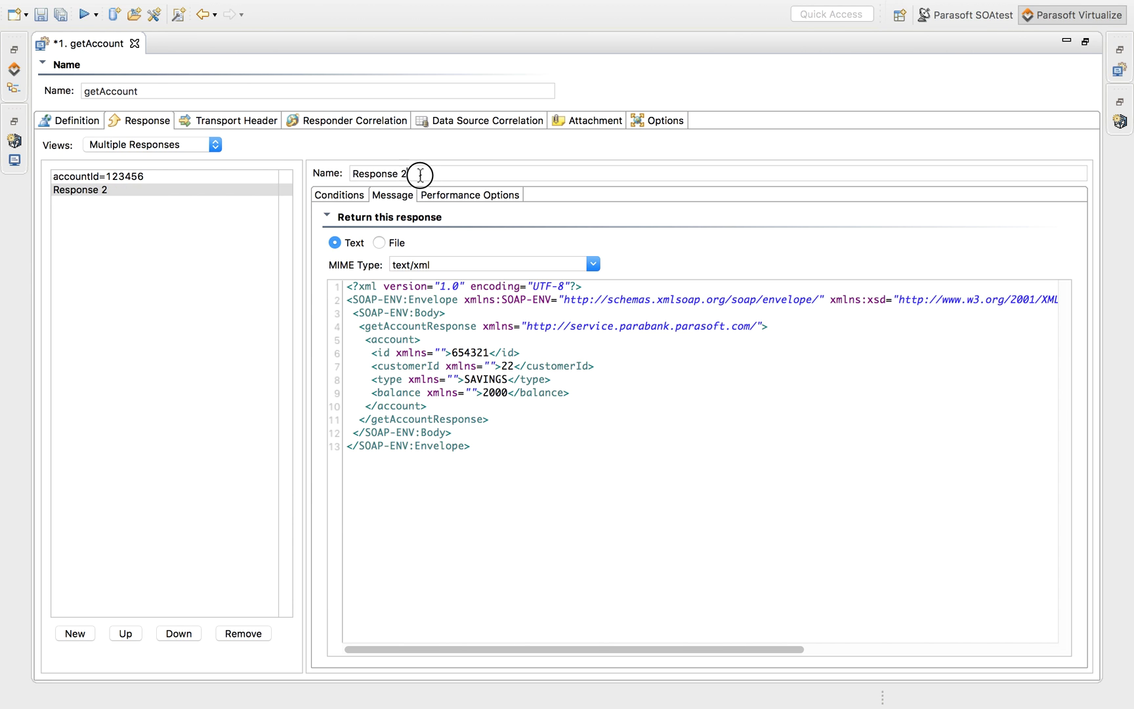
key("super+a")
type("acco")
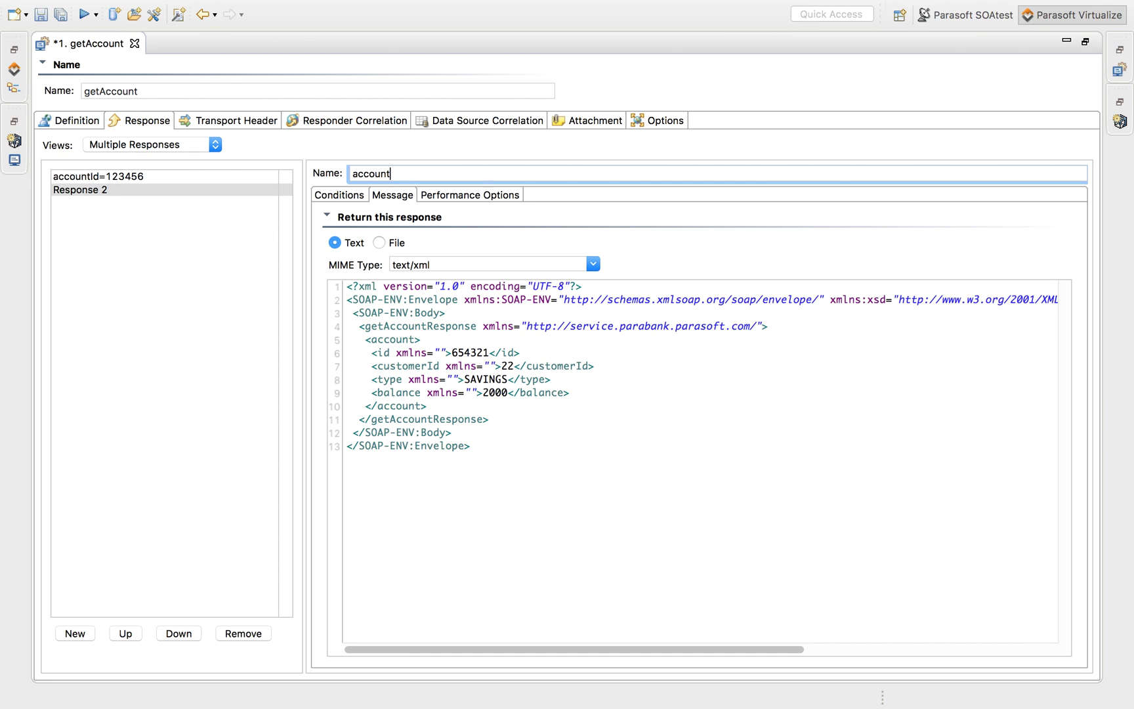
type("untId=5432")
key("BackSpace")
key("BackSpace")
key("BackSpace")
type("6543")
- Add a request-body XPath condition to the second response that matches accountId to the account number in its message
left_click(341, 195)
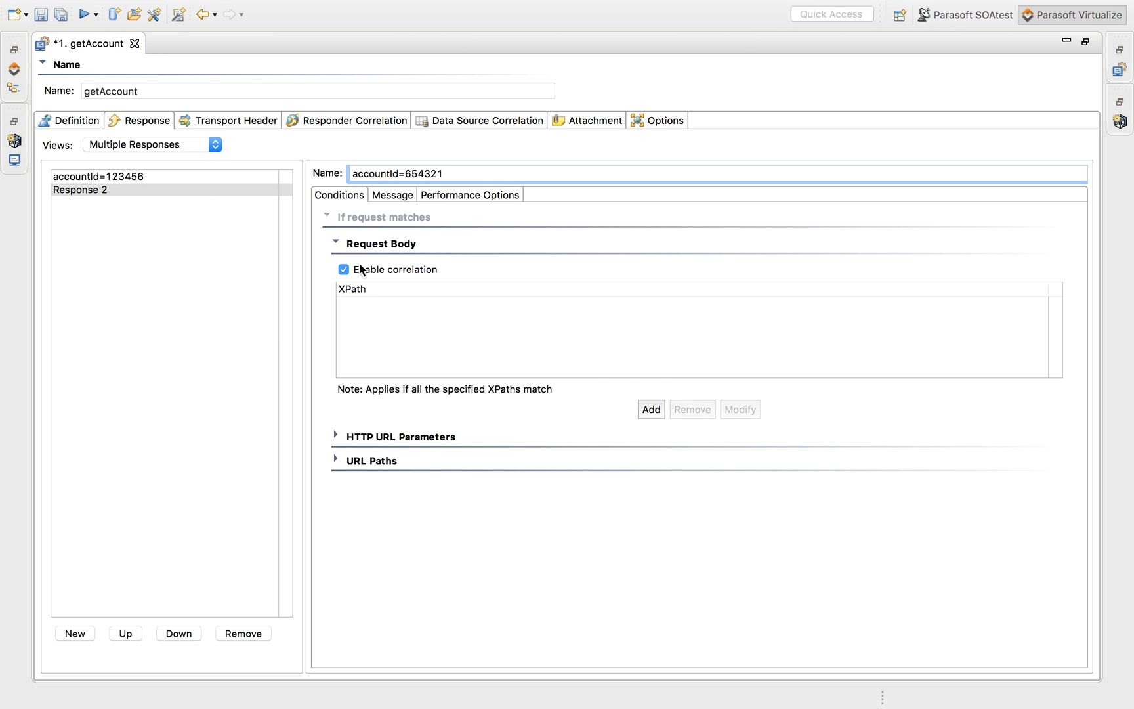
left_click(652, 411)
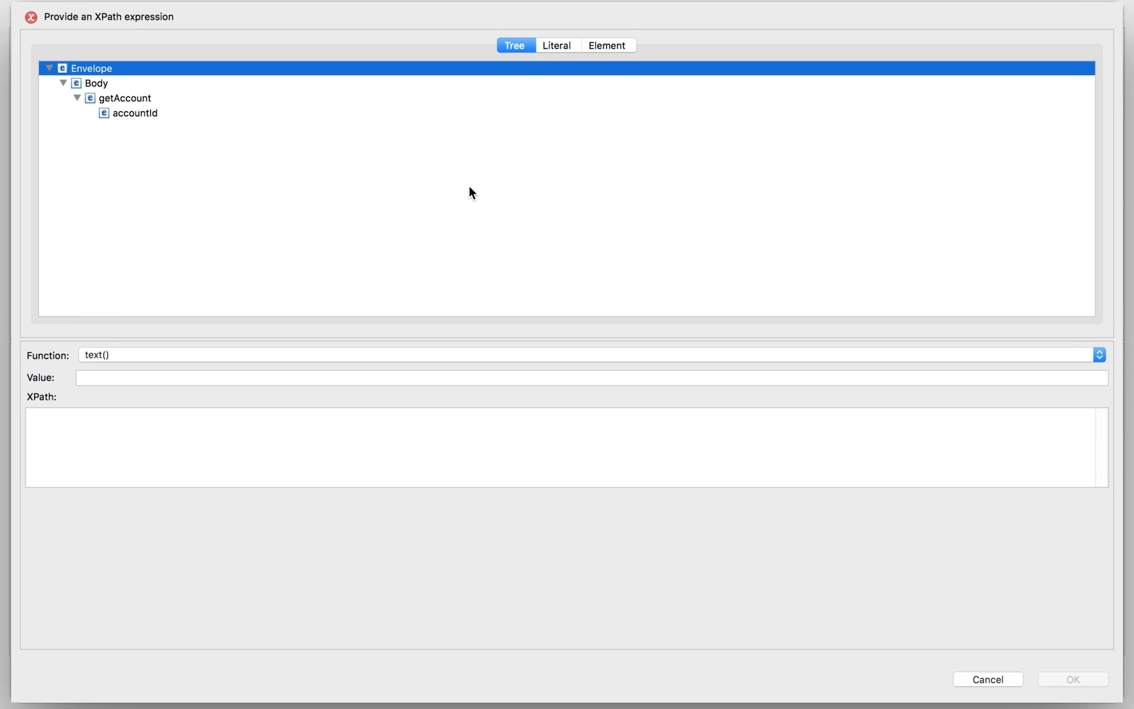
left_click(181, 113)
left_click(270, 417)
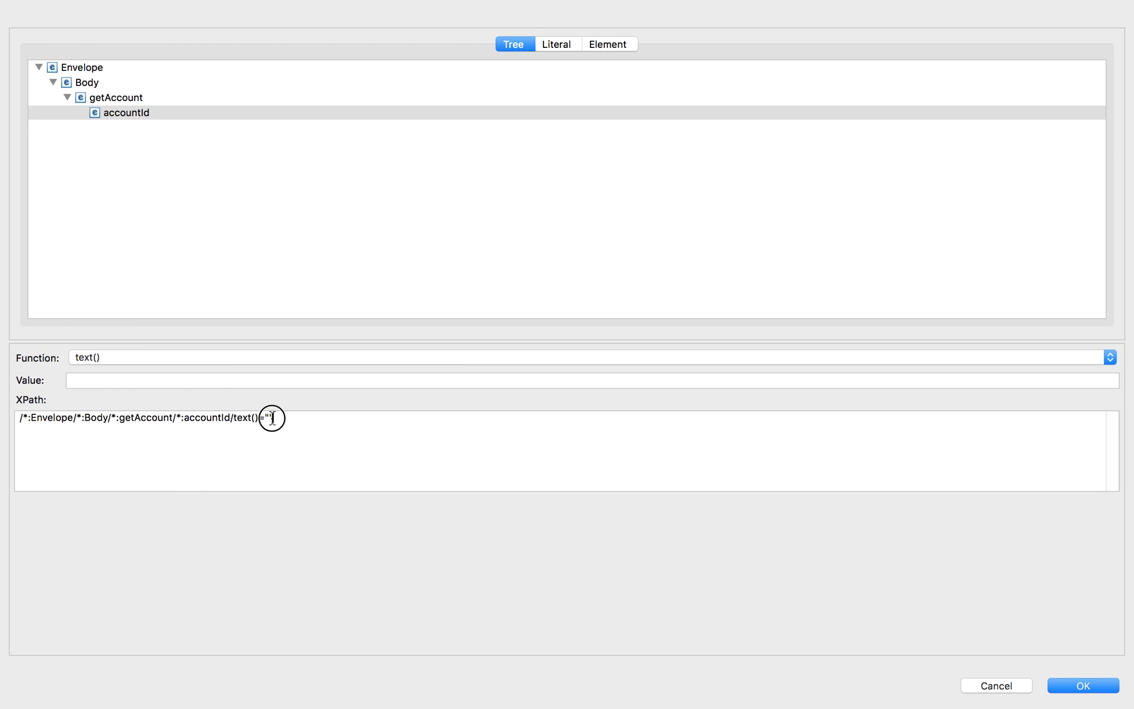
type("654321")
left_click(1082, 686)
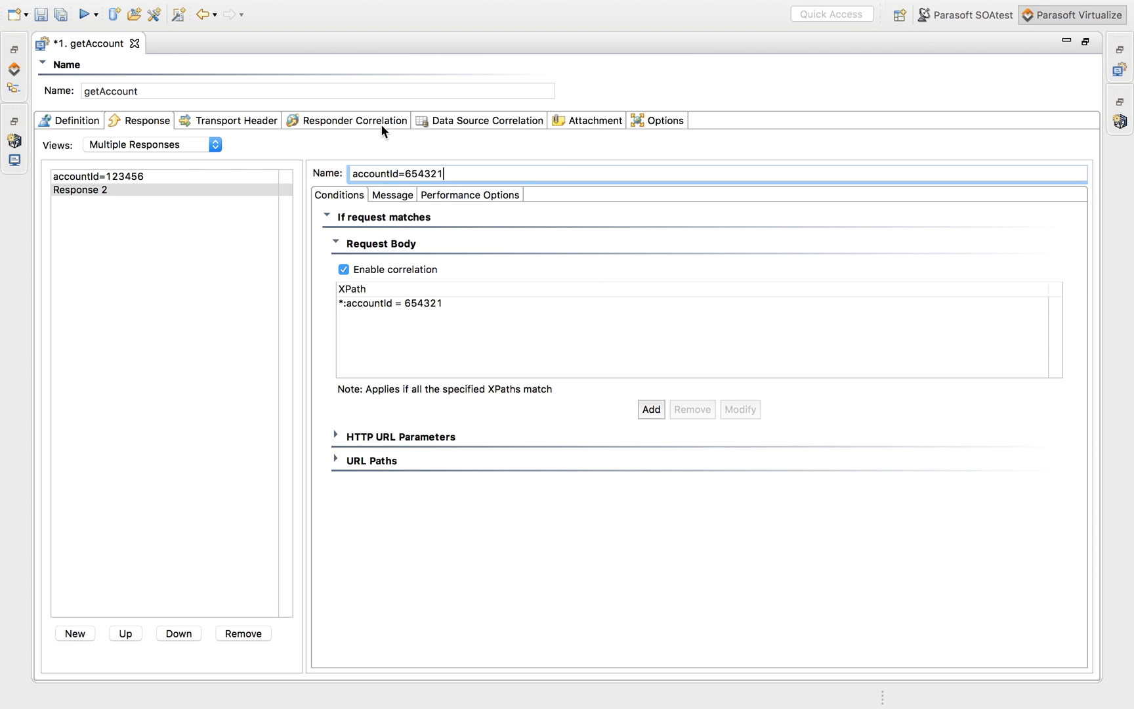
- Enable request-body responder correlation for getAccount and add an XPath that matches the getAccount element's local name
left_click(380, 124)
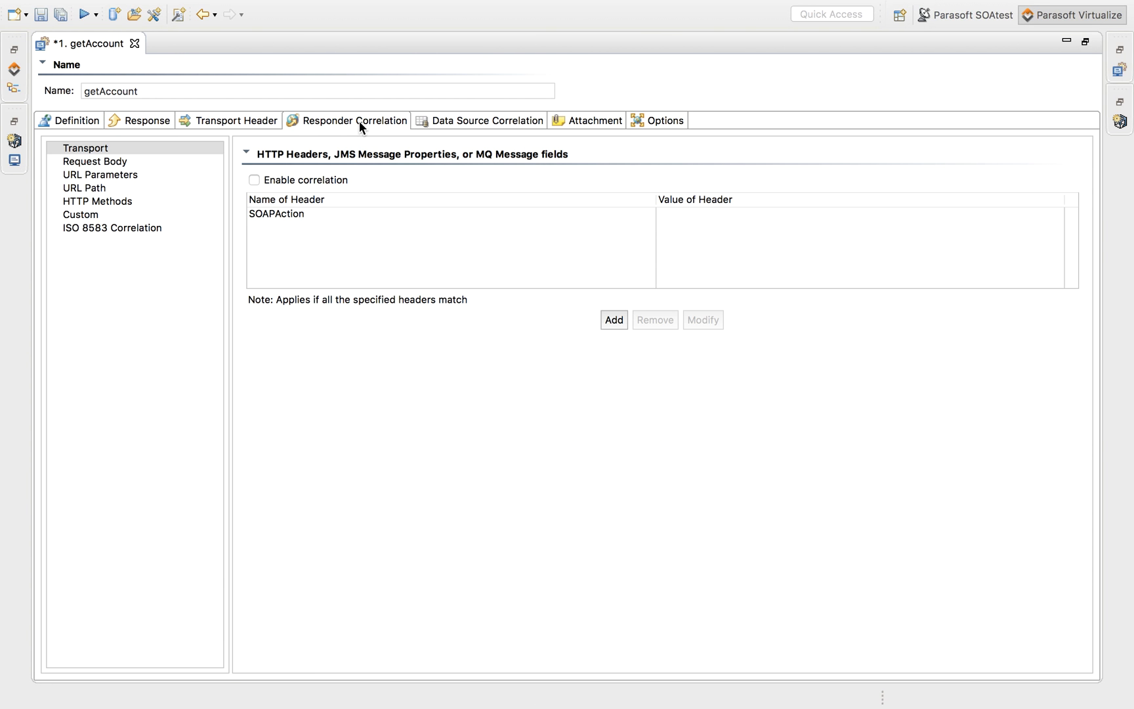
left_click(124, 164)
left_click(294, 181)
left_click(615, 319)
left_click(120, 97)
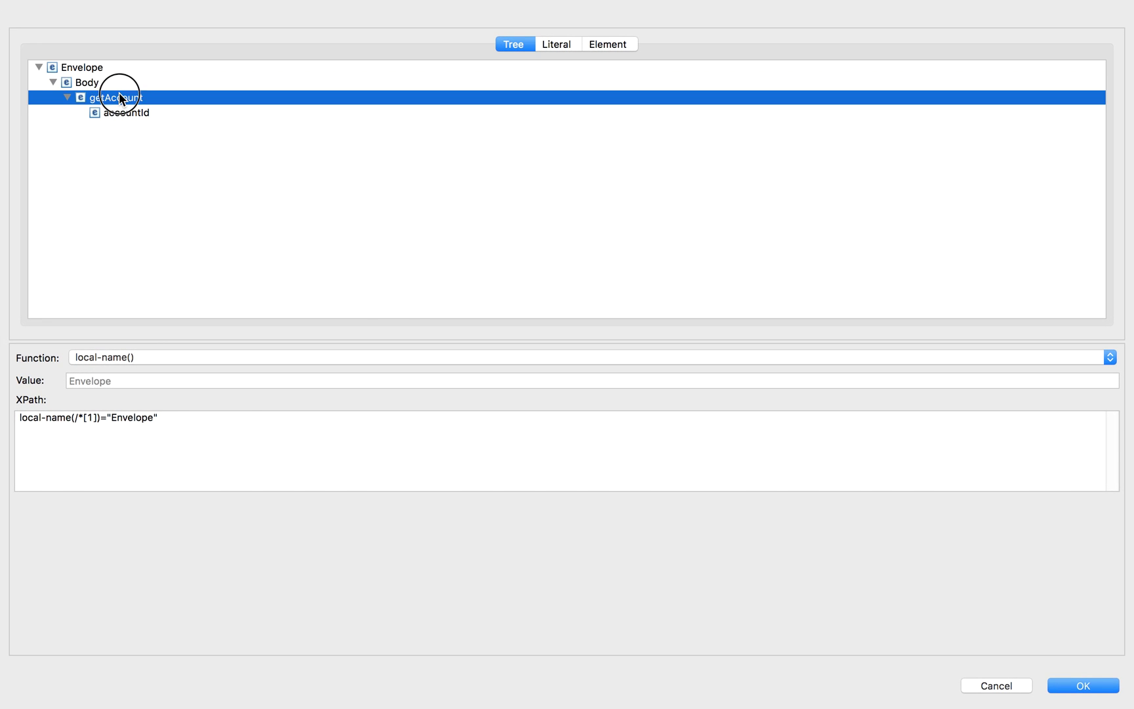
left_click(1107, 682)
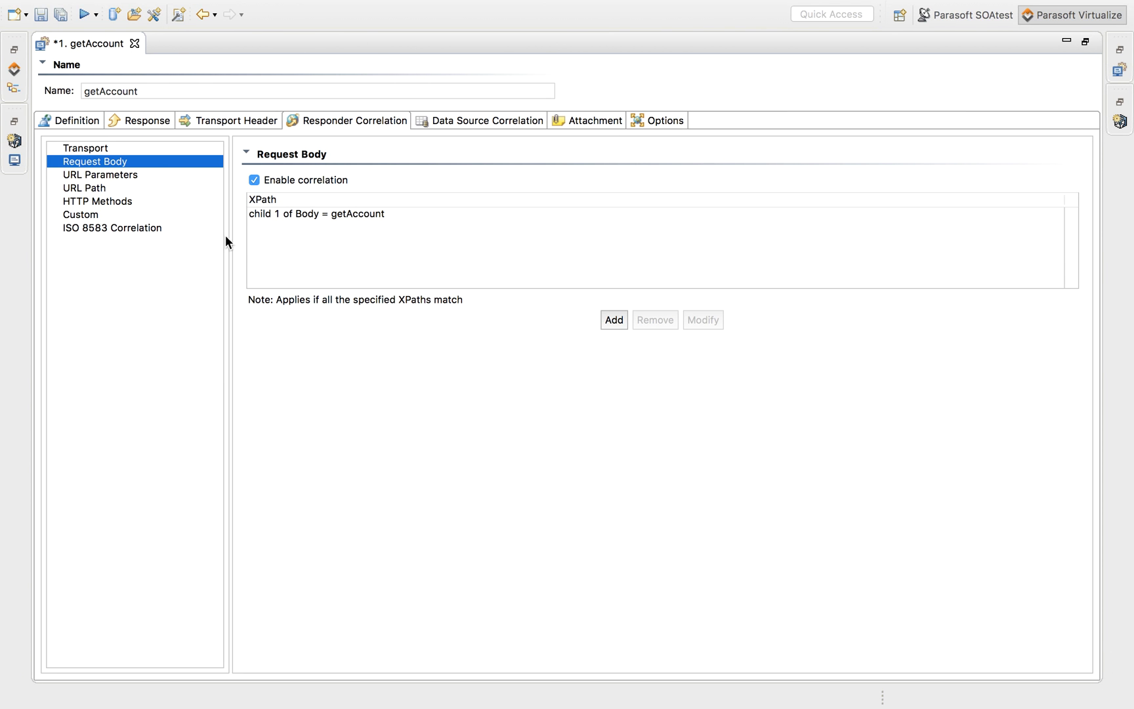
- Save the getAccount responder, restore the editor to its normal size, and close it
left_click(46, 18)
left_click(78, 43)
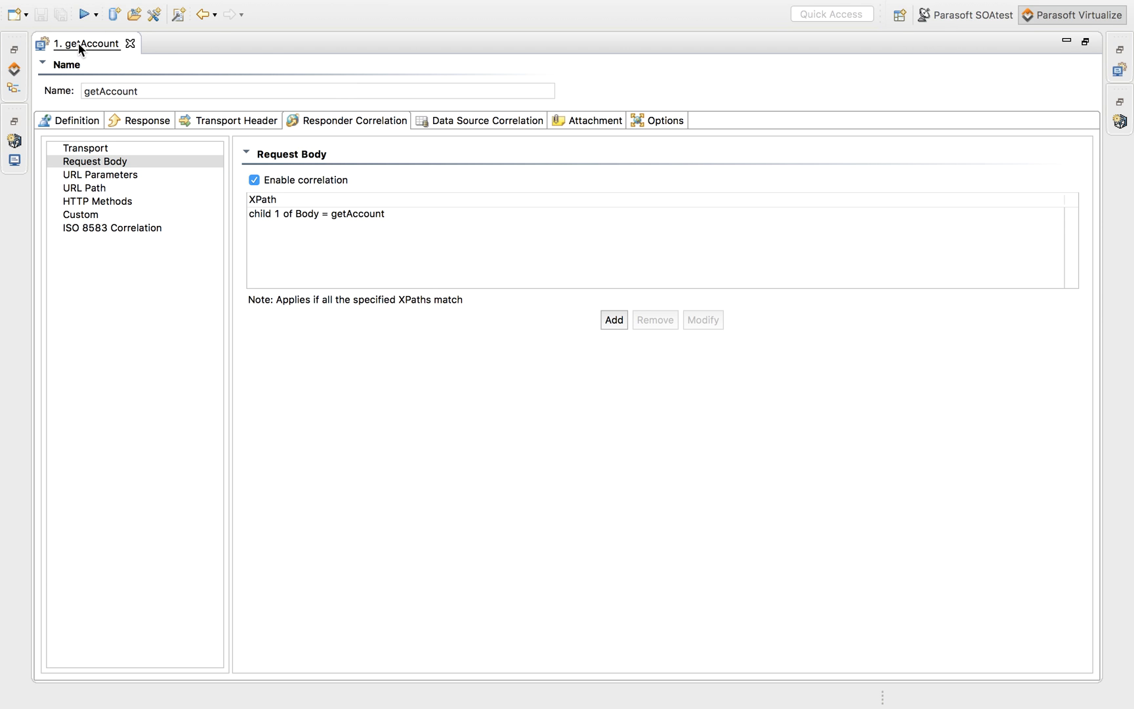
double_click(78, 43)
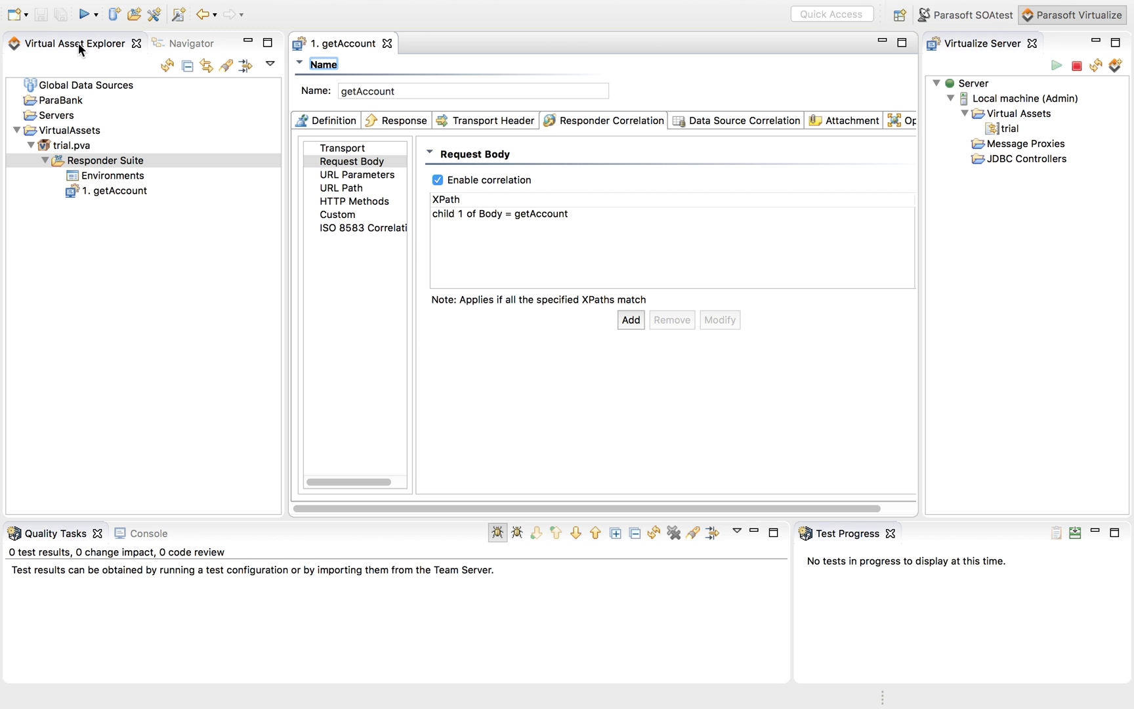
left_click(389, 44)
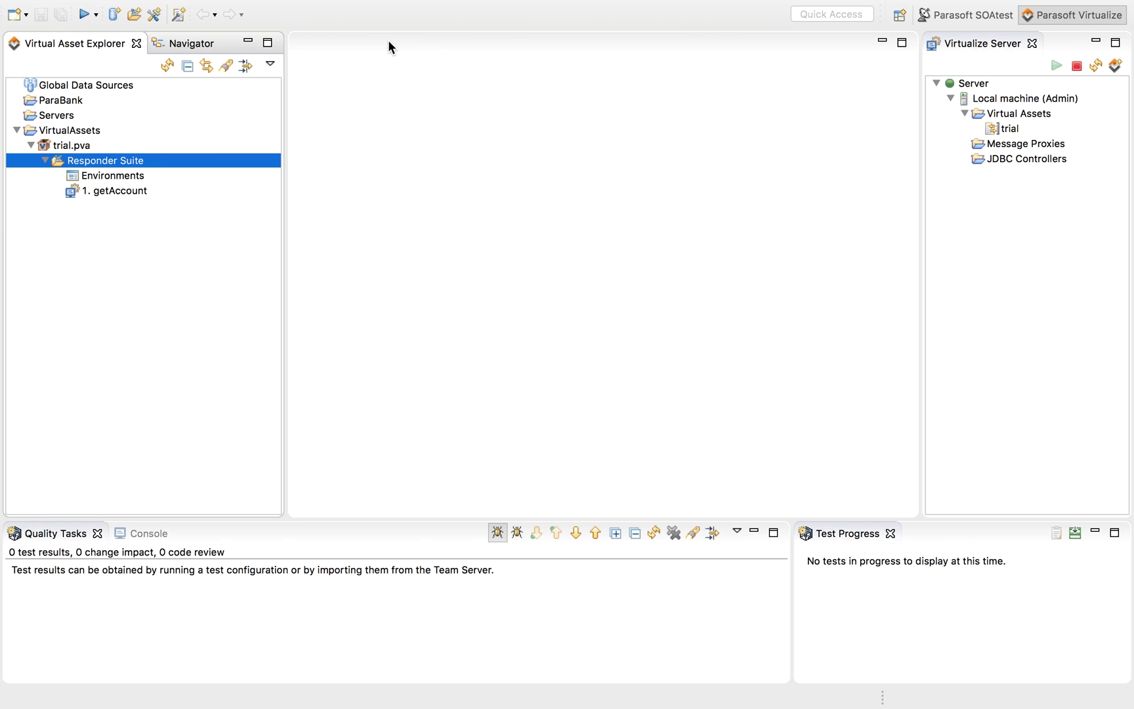
- Reopen the getAccount responder, copy the WSDL URL from its definition, and close the editor
double_click(124, 190)
left_click(325, 121)
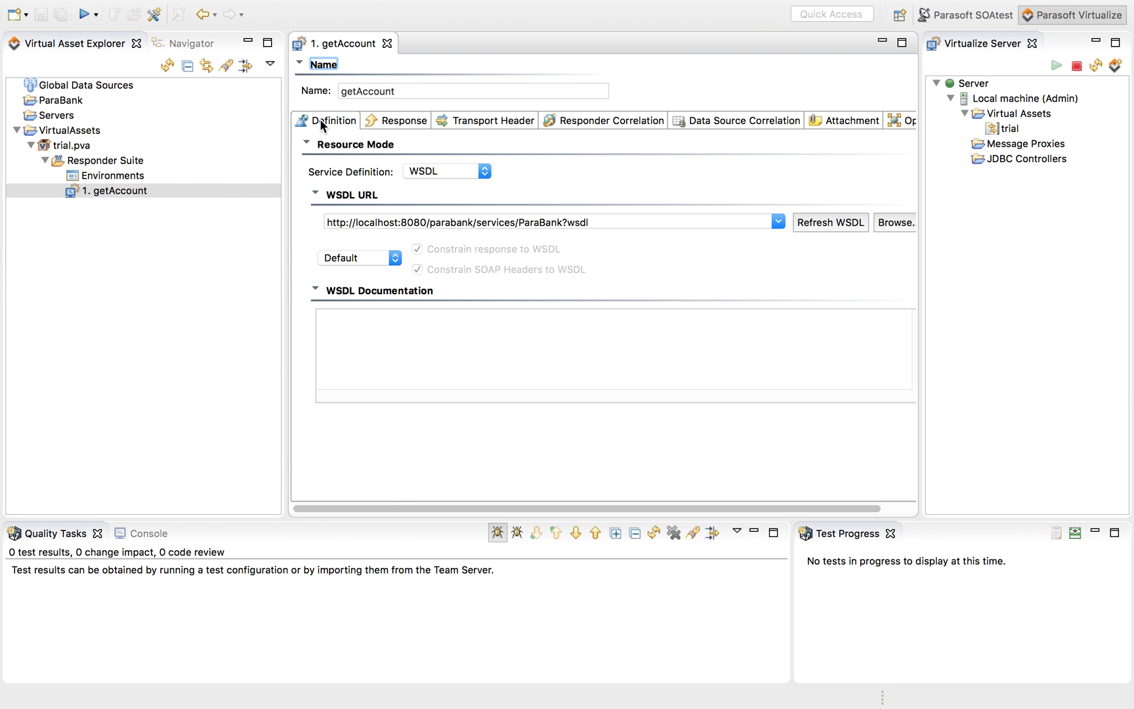
left_click(610, 223)
left_click_drag(587, 223, 304, 221)
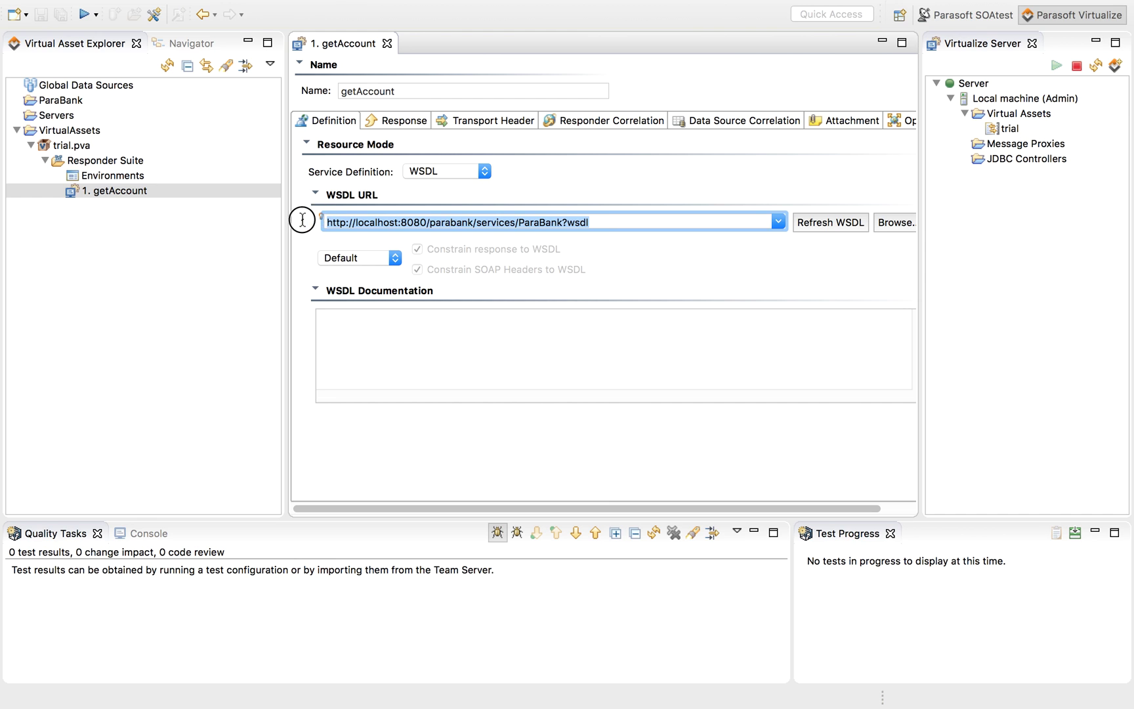
right_click(358, 222)
left_click(400, 314)
left_click(387, 44)
- Add a new SOAP Message Responder to the Responder Suite of trial.pva
right_click(121, 162)
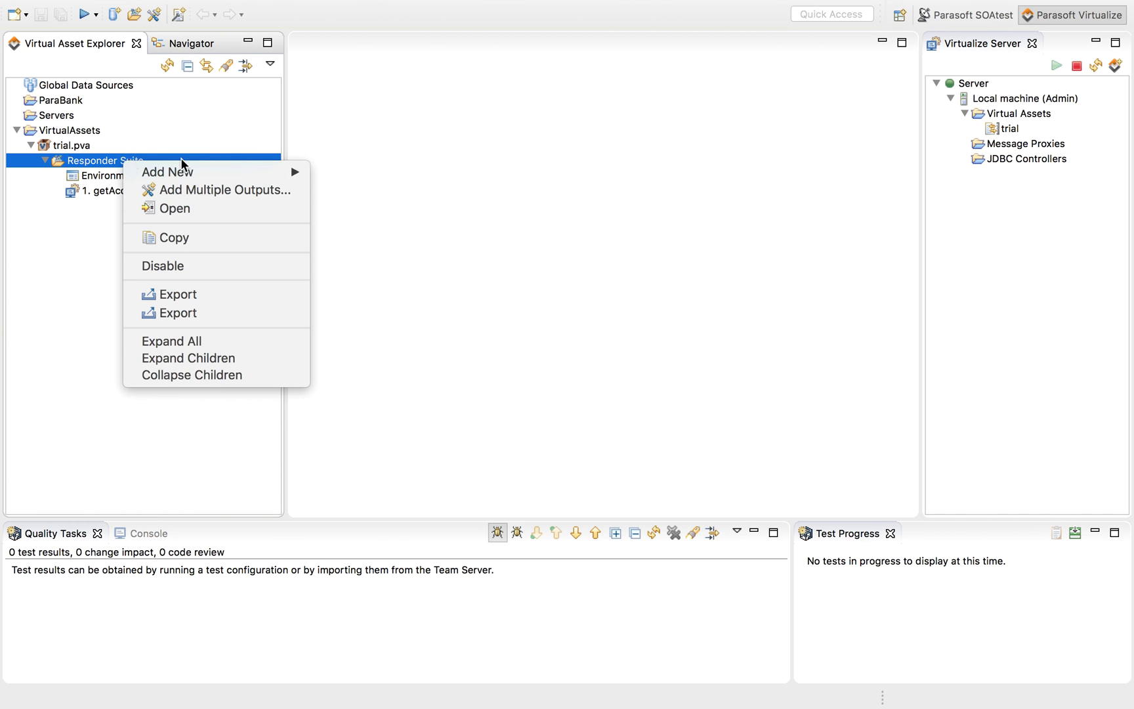
mouse_move(269, 172)
left_click(366, 173)
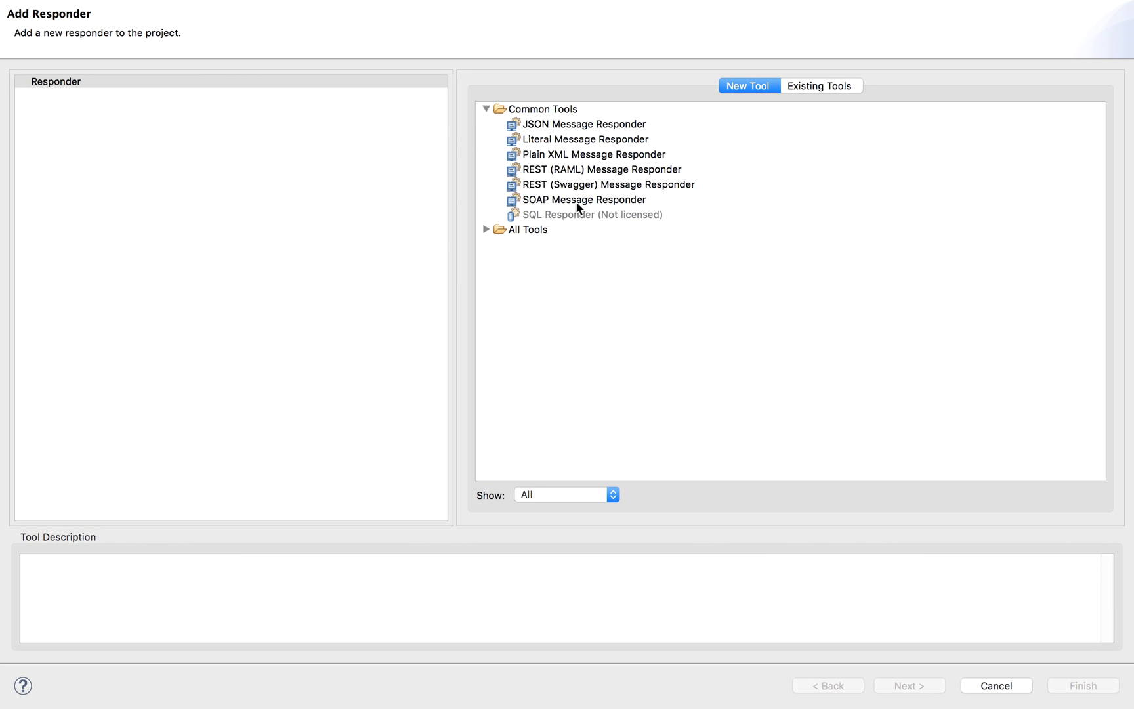
left_click(577, 202)
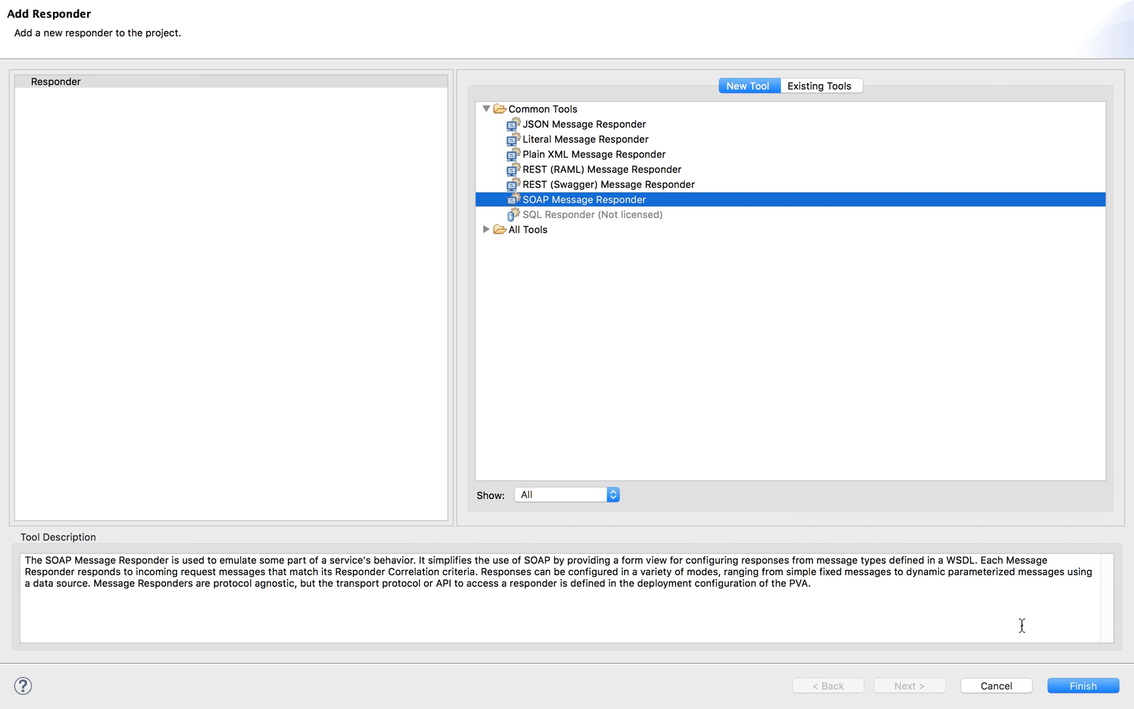
left_click(1081, 685)
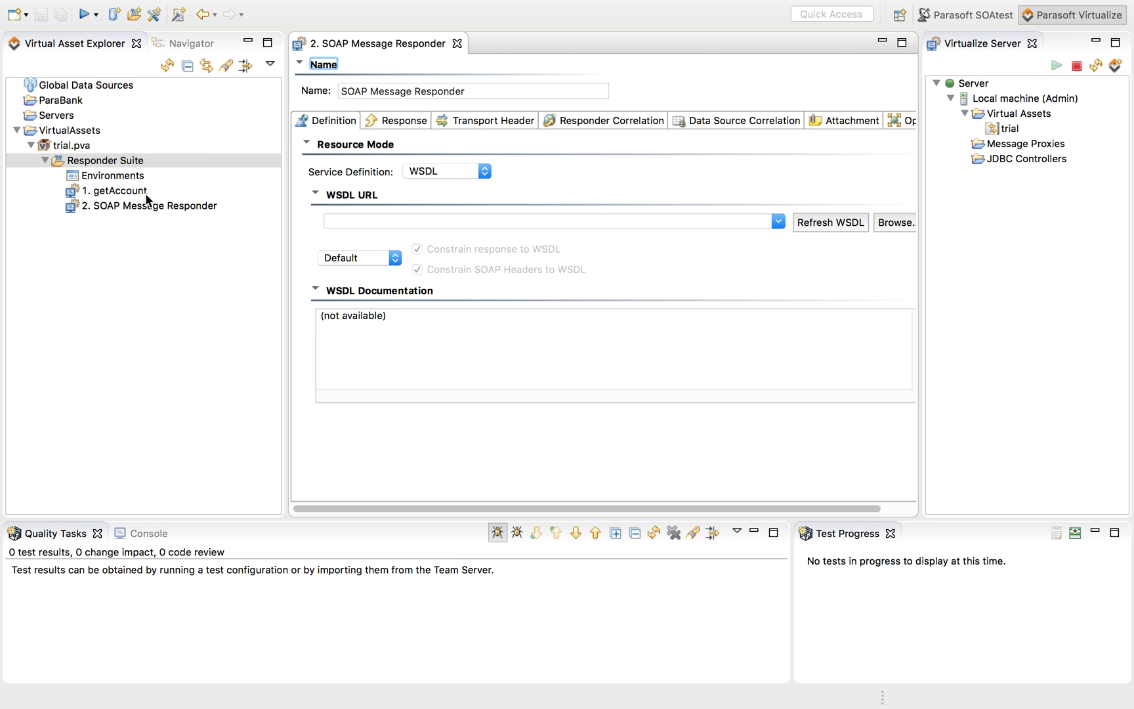
- Name the new SOAP Message Responder getAccounts
left_click(142, 205)
left_click_drag(493, 91, 330, 91)
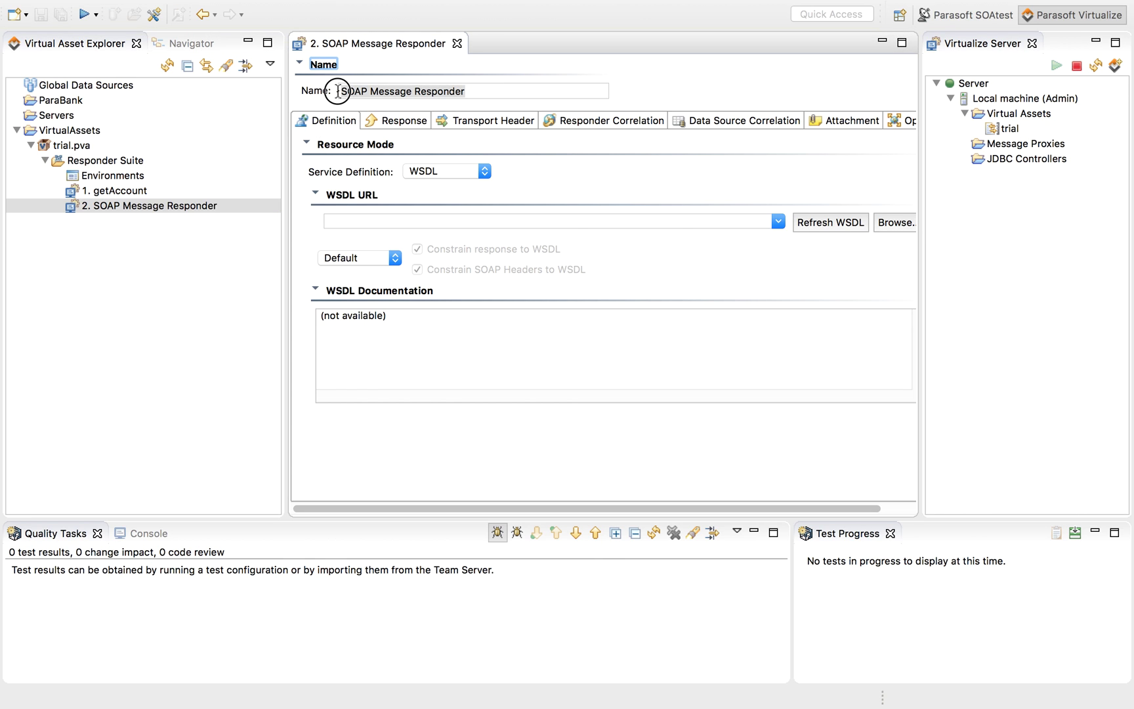
left_click_drag(472, 91, 314, 93)
type("get")
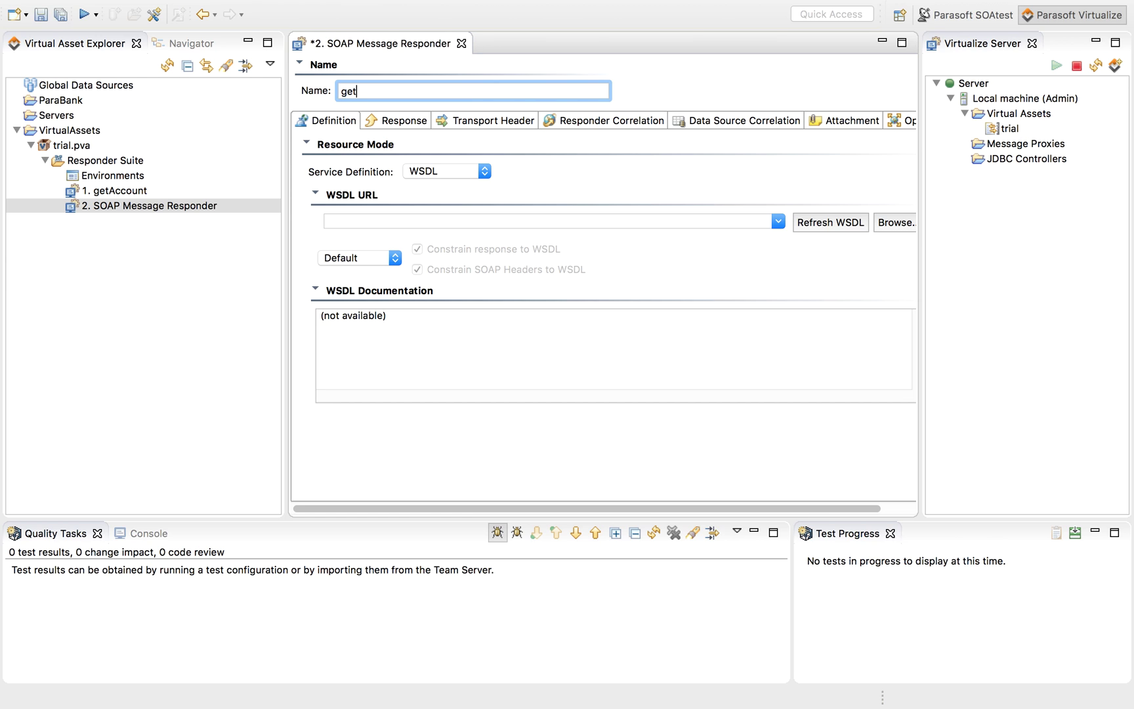
type("Accounts")
left_click(366, 221)
right_click(365, 222)
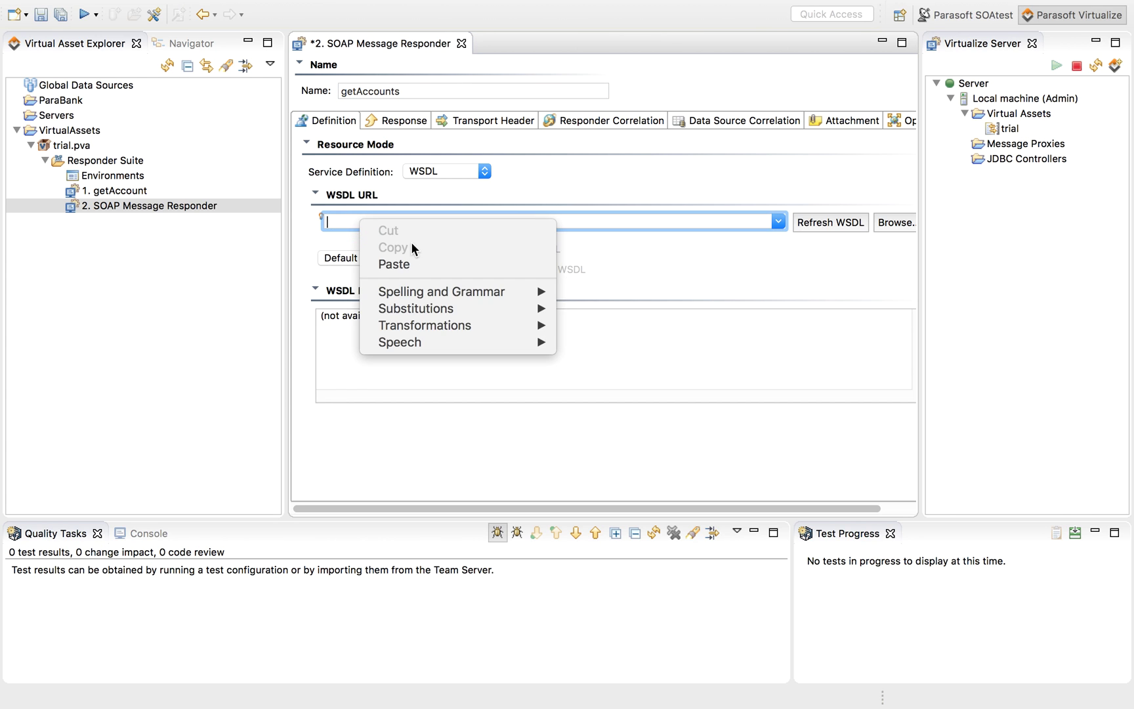
left_click(412, 261)
left_click(825, 222)
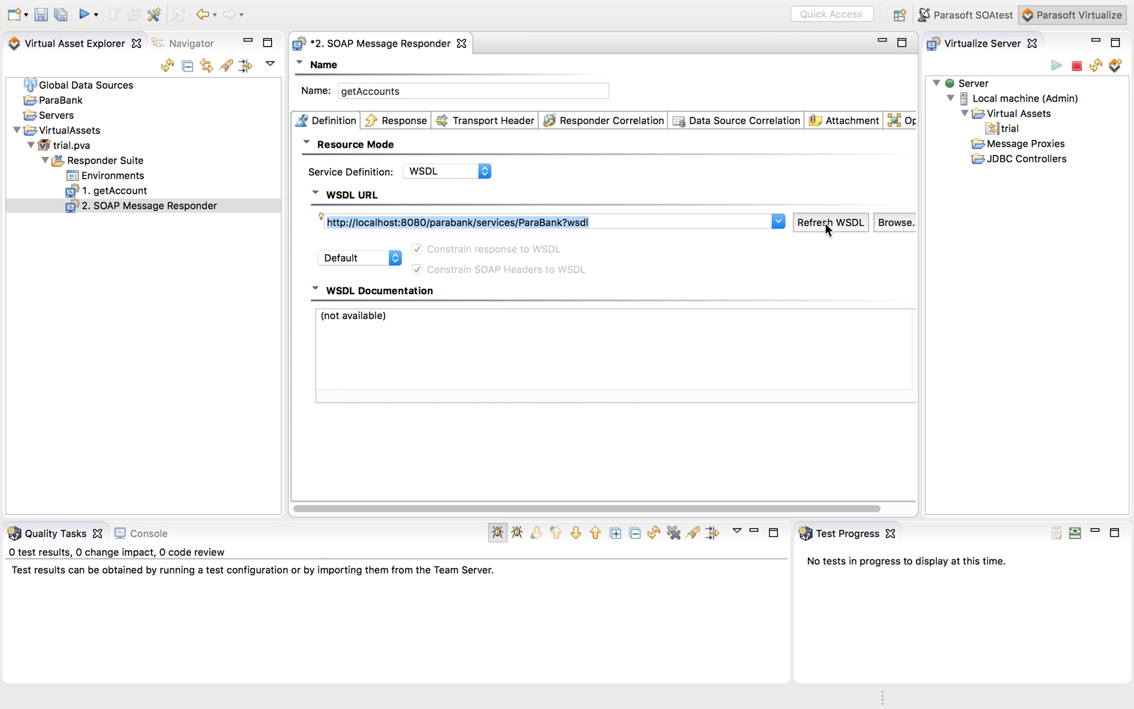
- Set the response operation to getAccounts(getAccountsResponse) and populate the getAccountsResponse element with 2 sequence items
left_click(396, 122)
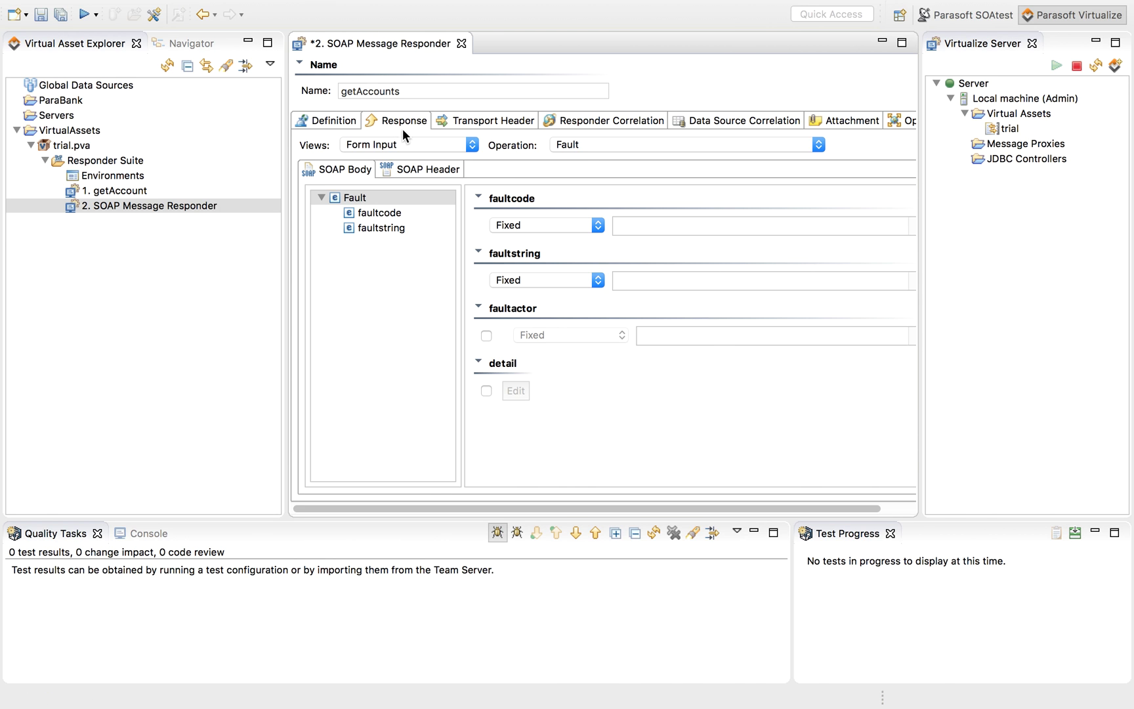
left_click(588, 144)
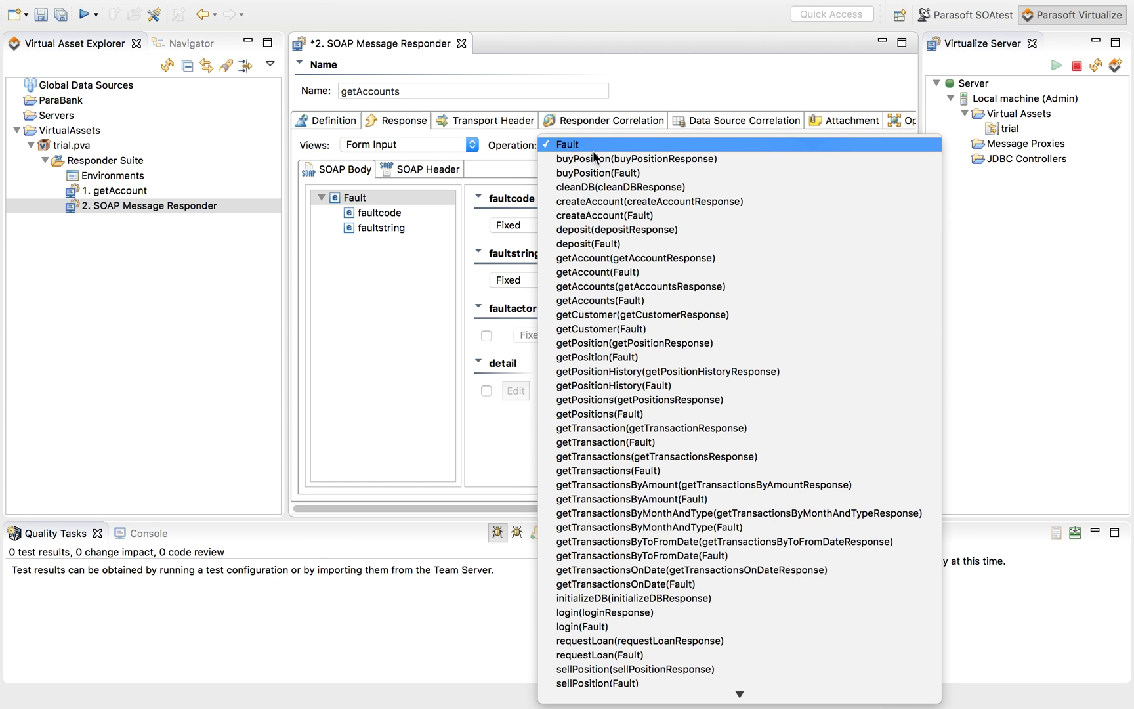
left_click(620, 286)
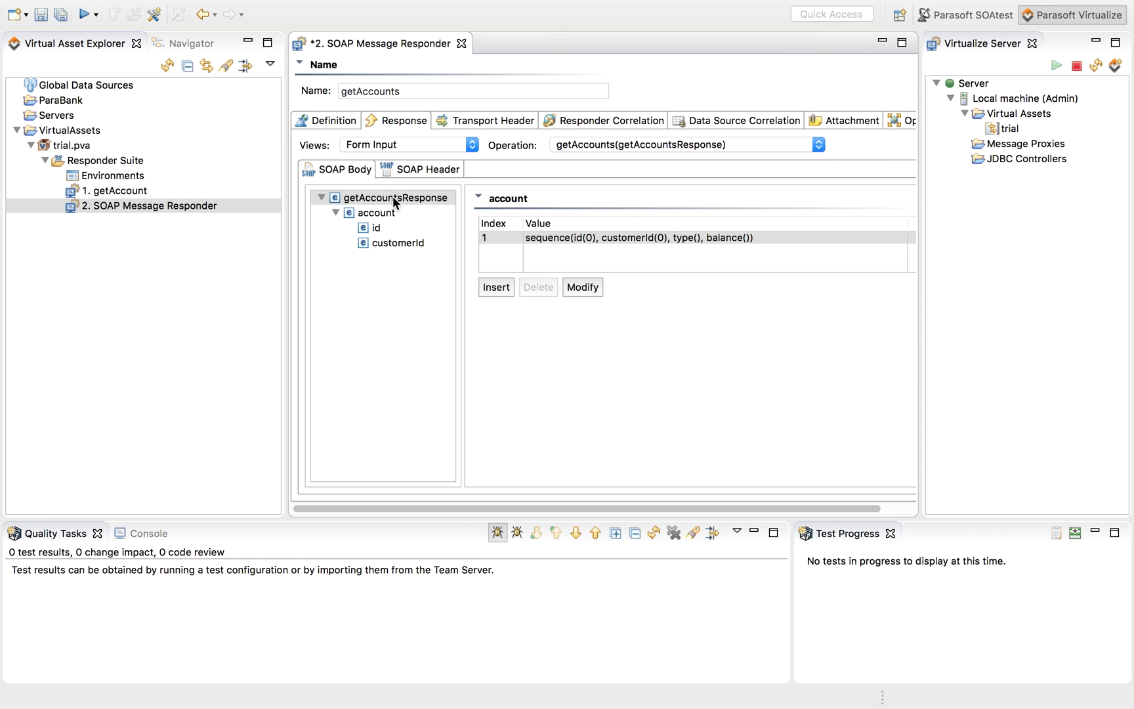
right_click(392, 196)
left_click(439, 312)
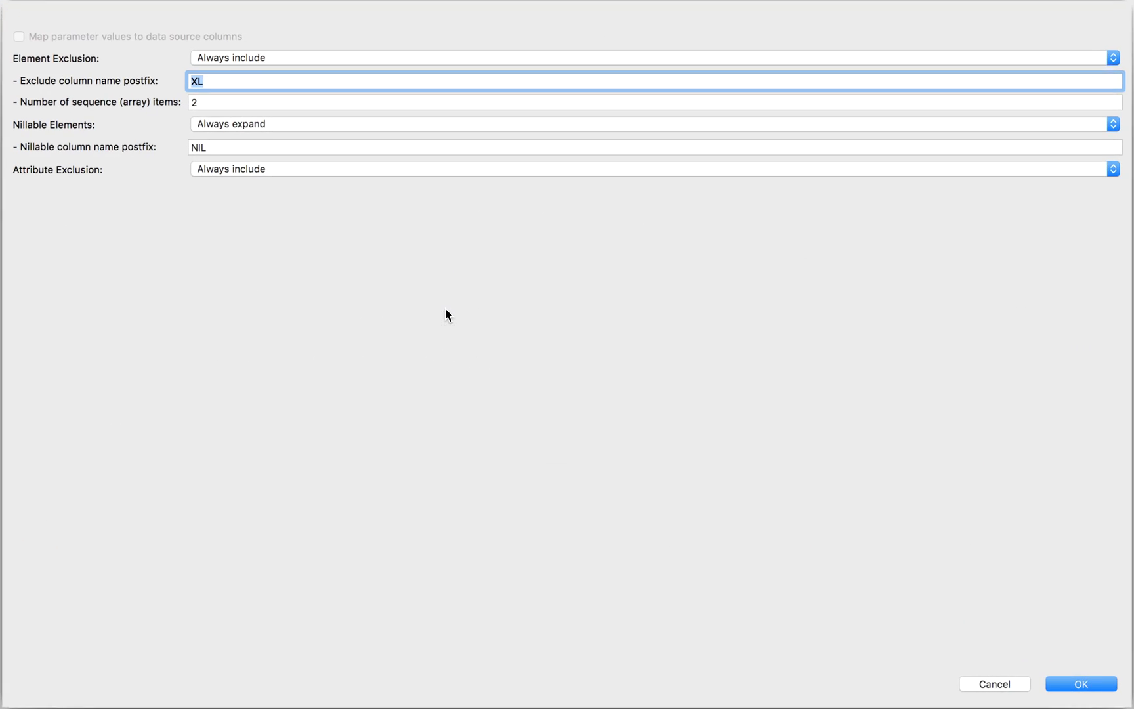
left_click(1080, 683)
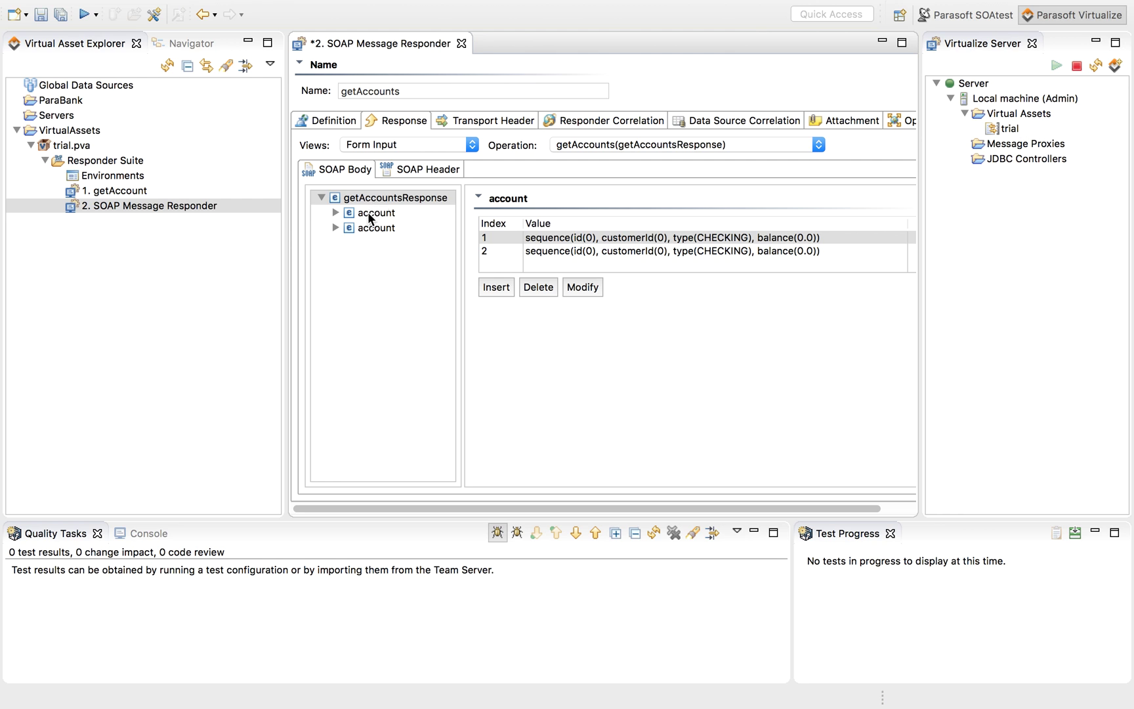
- Fill in the first account element's id and customerId, and set its balance to 200
left_click(368, 212)
double_click(621, 224)
type("123")
double_click(604, 282)
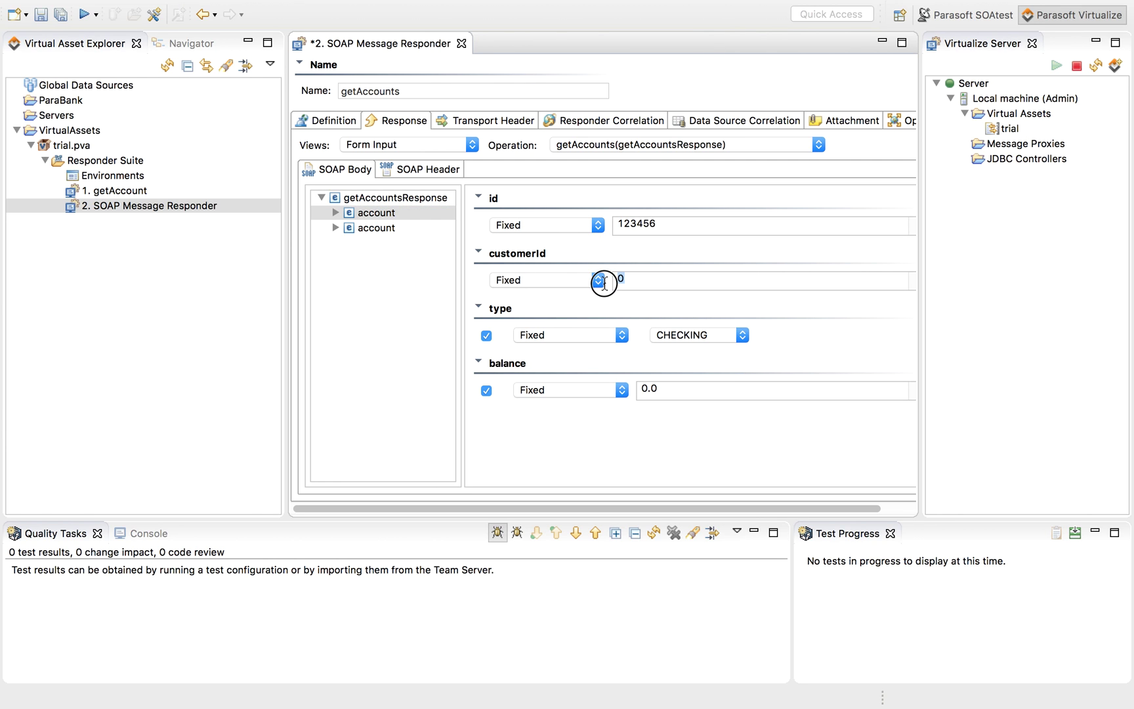
double_click(664, 393)
type("200")
- Fill in the second account element's id and customerId, and set its type to SAVINGS and its balance to 2000
left_click(389, 228)
double_click(622, 224)
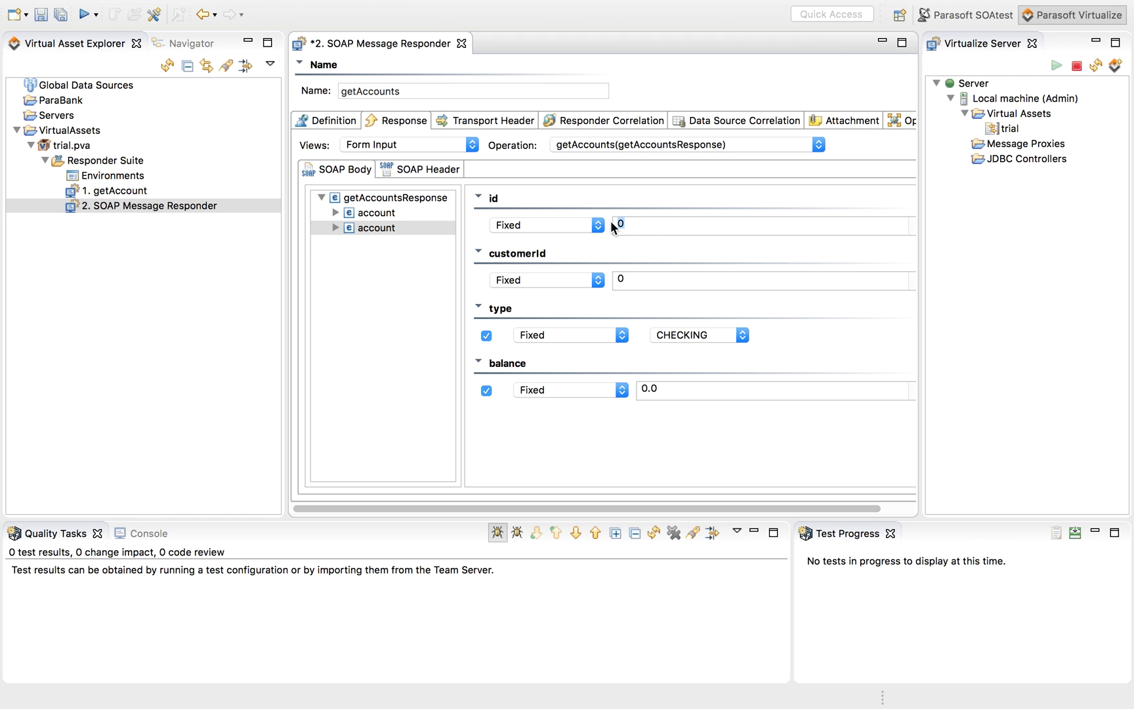
type("123456")
key("Tab")
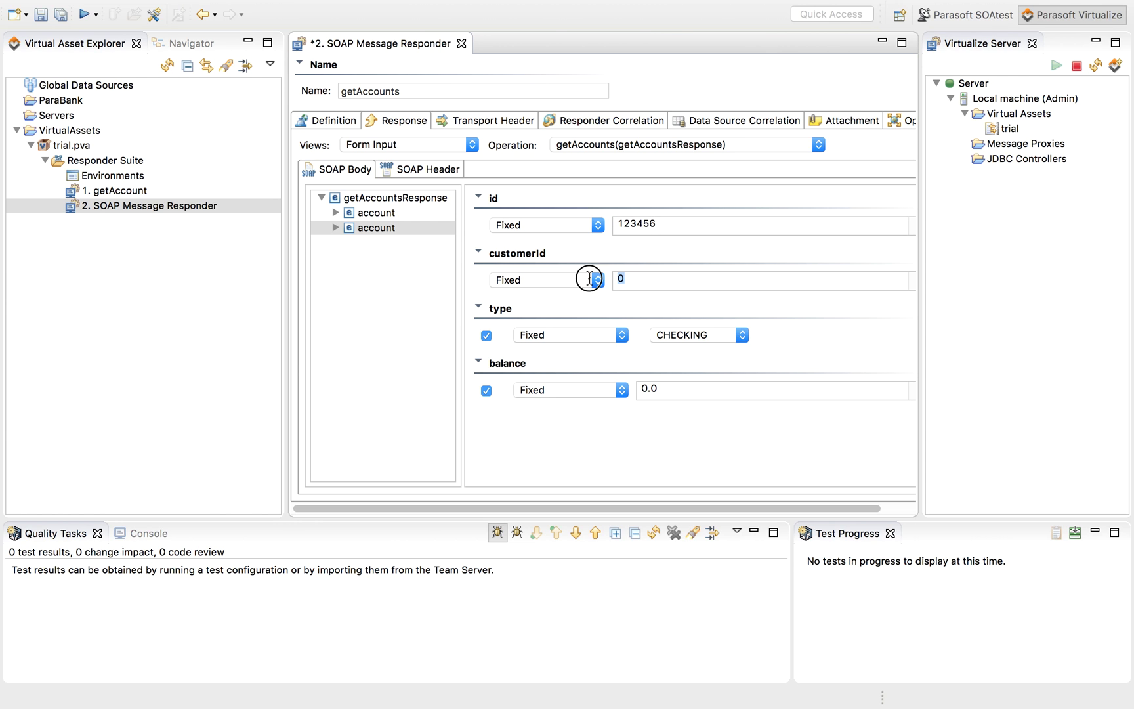
left_click(686, 334)
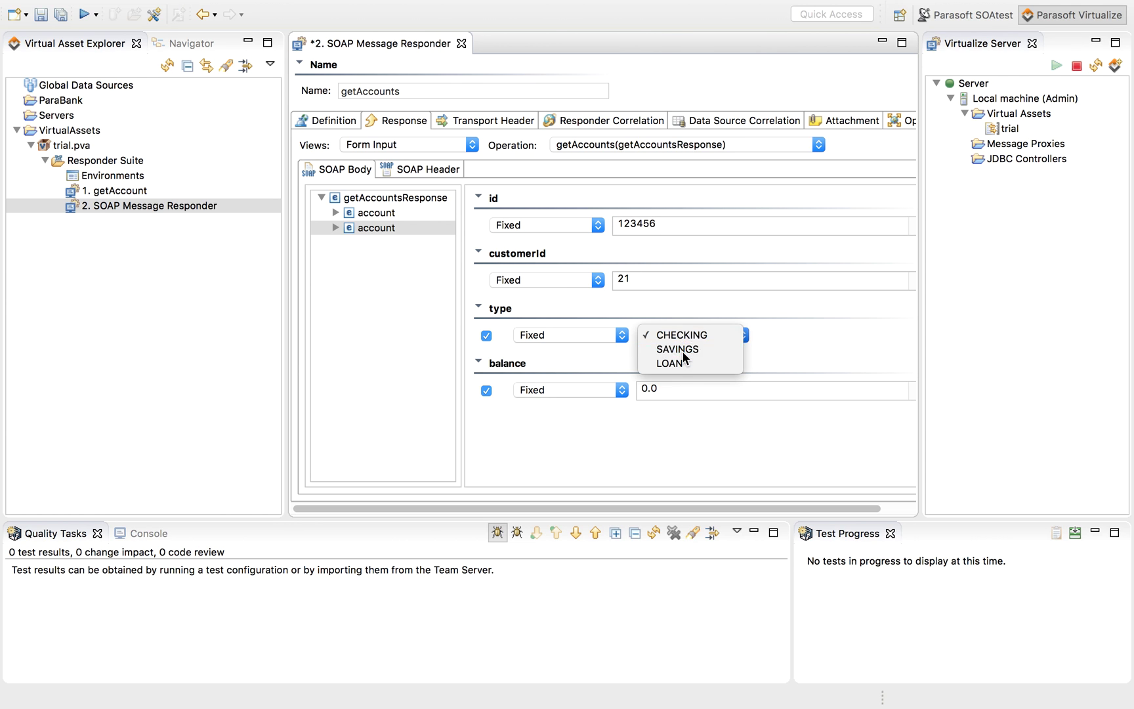
left_click(676, 346)
left_click_drag(676, 387, 619, 389)
type("2000")
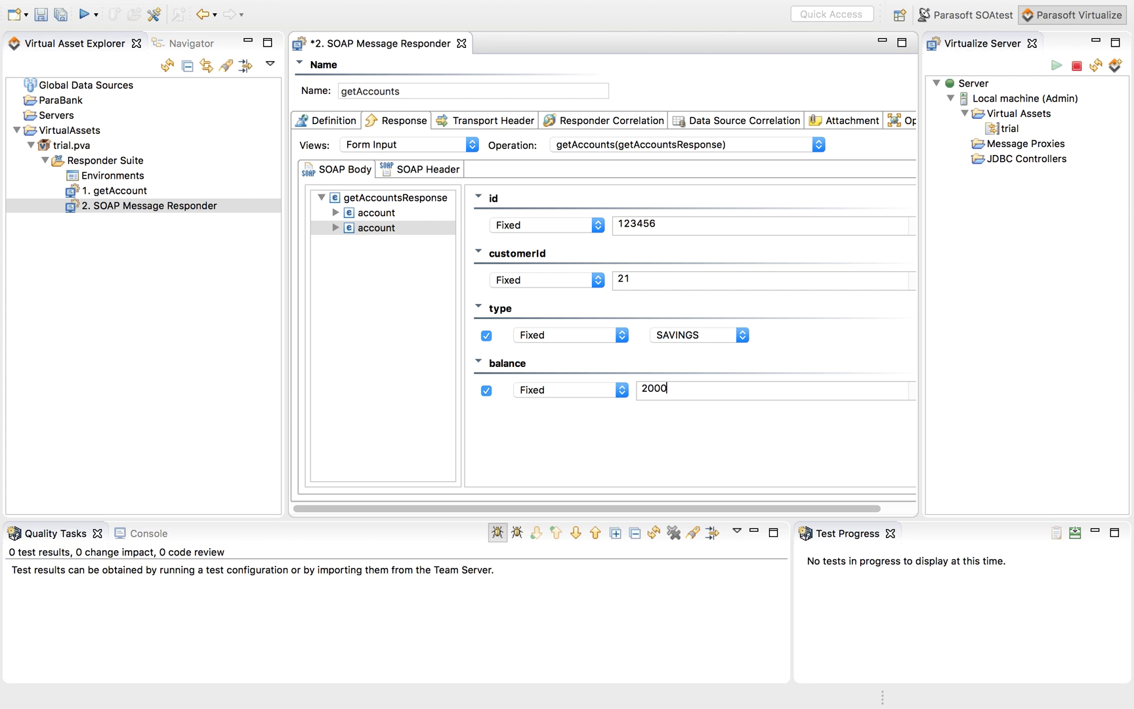
- Switch the getAccounts response to the Literal view and copy its entire XML
left_click(394, 145)
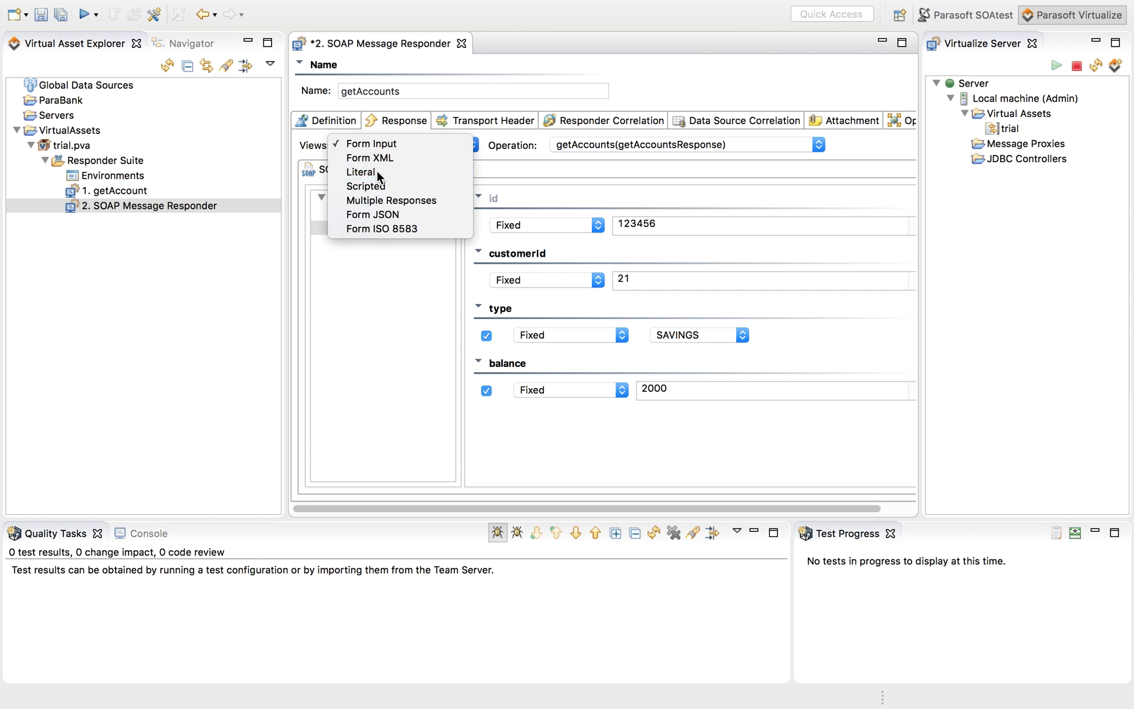
left_click(376, 172)
left_click(432, 324)
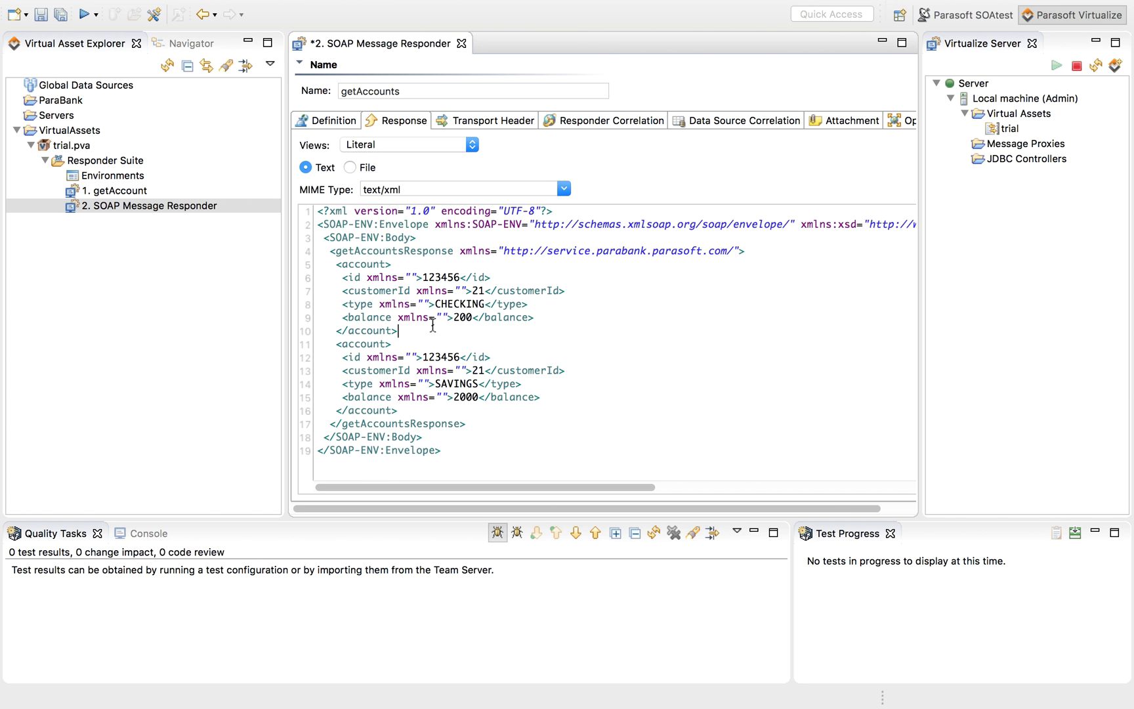
key("super+a")
right_click(426, 299)
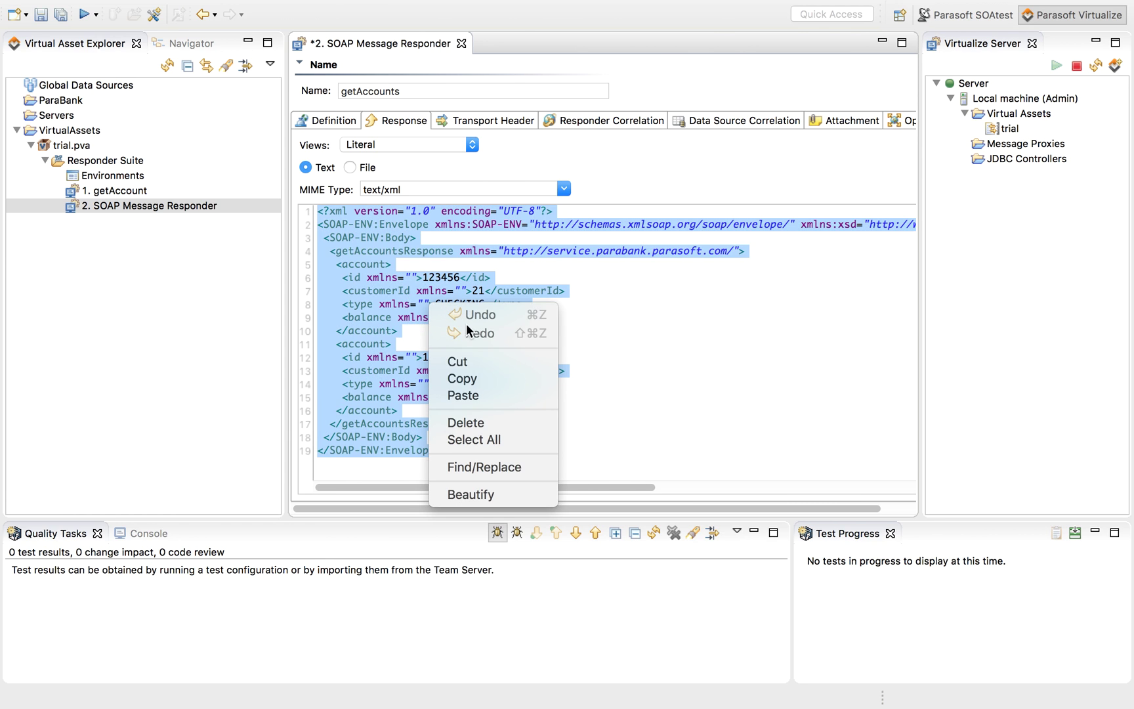
left_click(462, 380)
- Switch the getAccounts response to the Multiple Responses view and add a first response
left_click(371, 149)
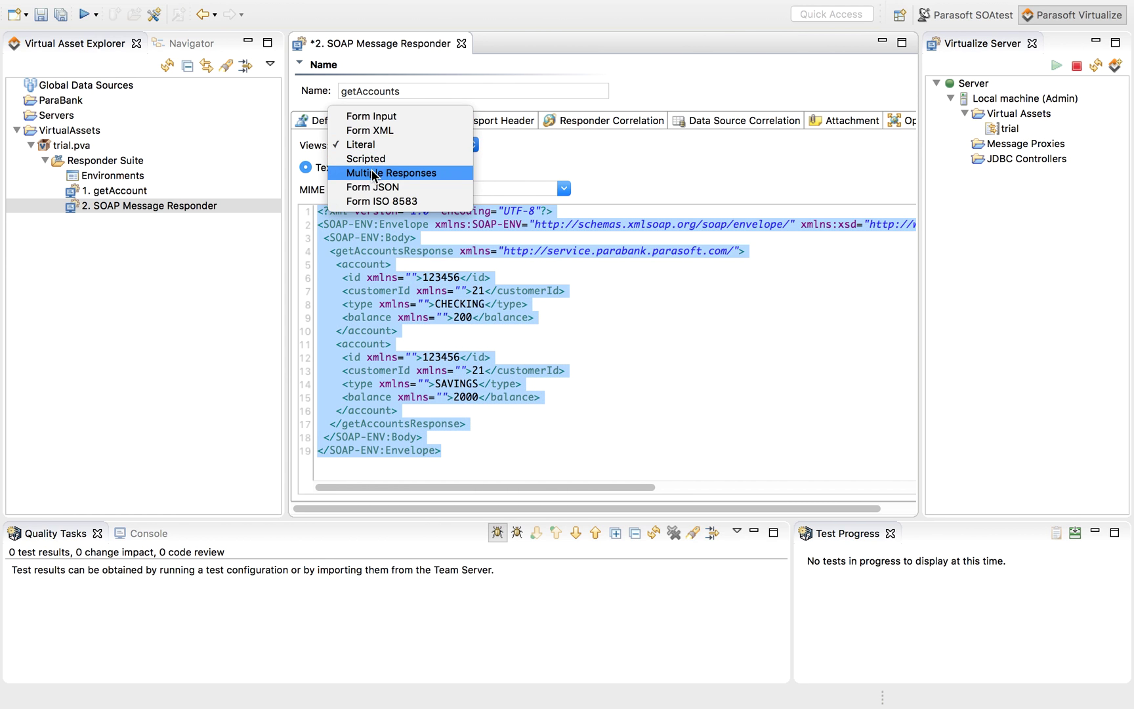
left_click(372, 173)
left_click(336, 454)
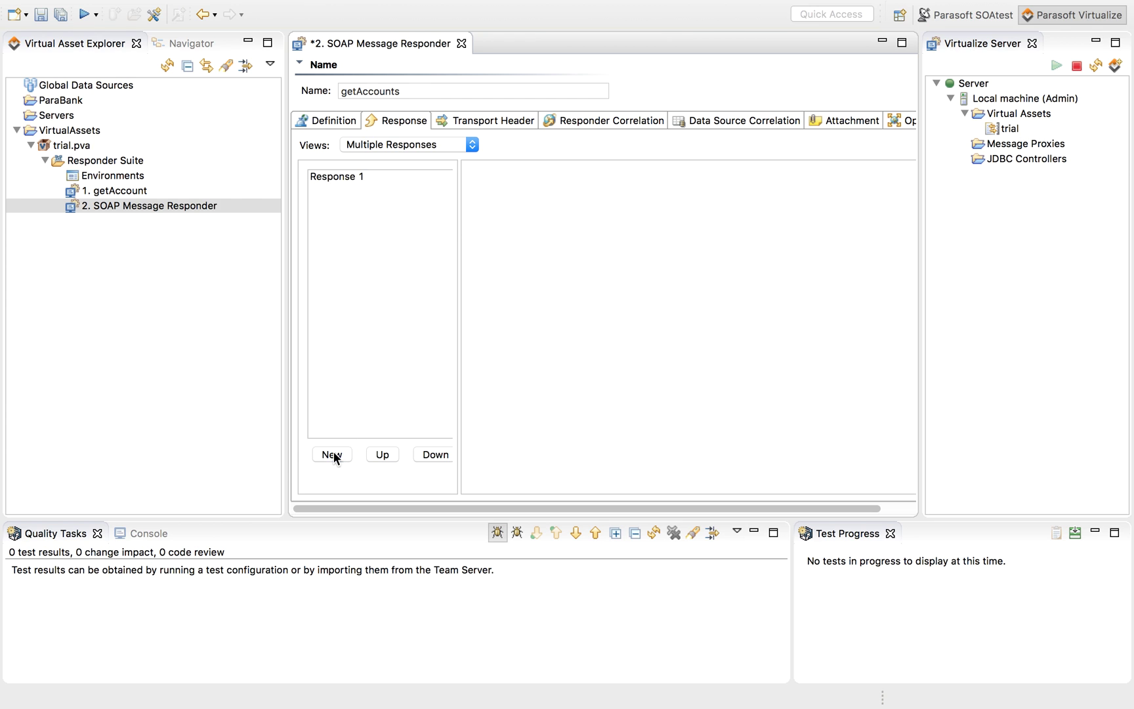
- Paste the copied getAccounts XML as the message of Response 1
left_click(549, 196)
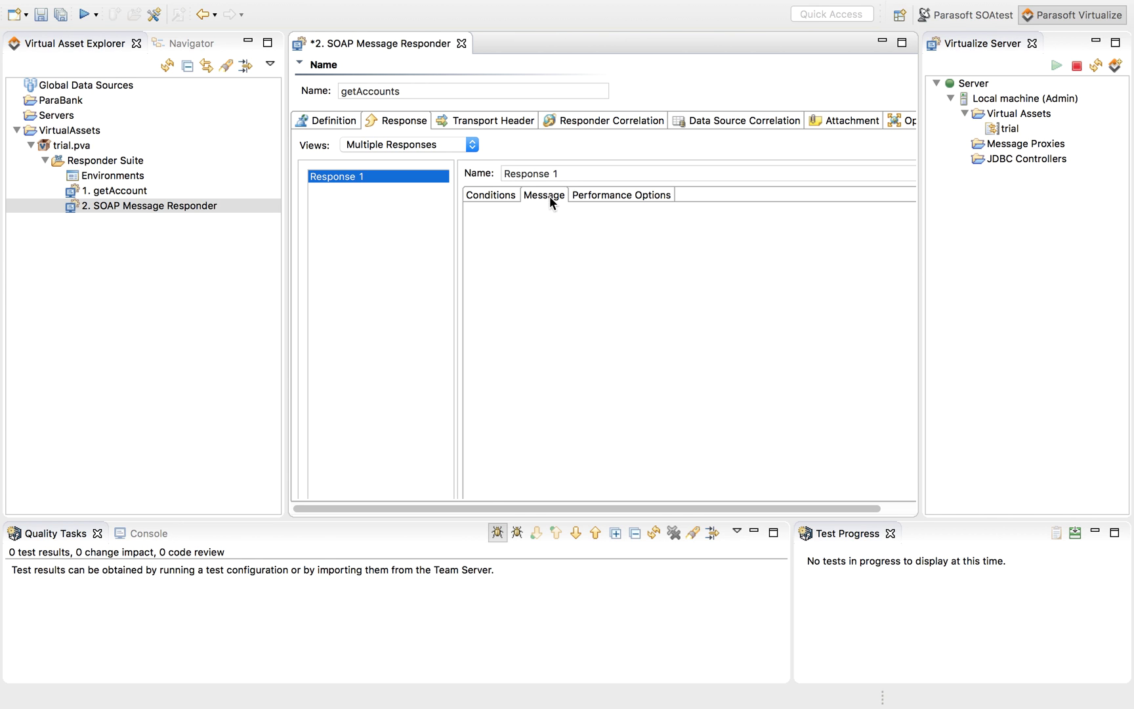
right_click(526, 294)
left_click(536, 386)
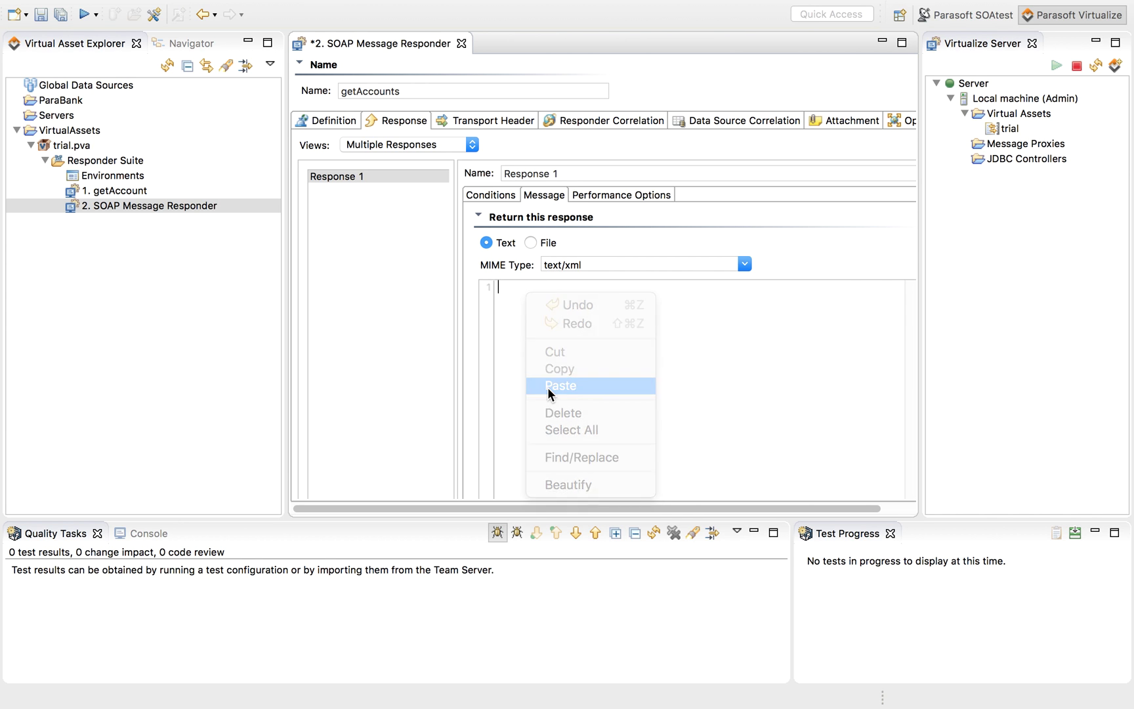
- Add a request body XPath condition to Response 1 that matches the first customer's customerId in the getAccounts request
left_click(492, 196)
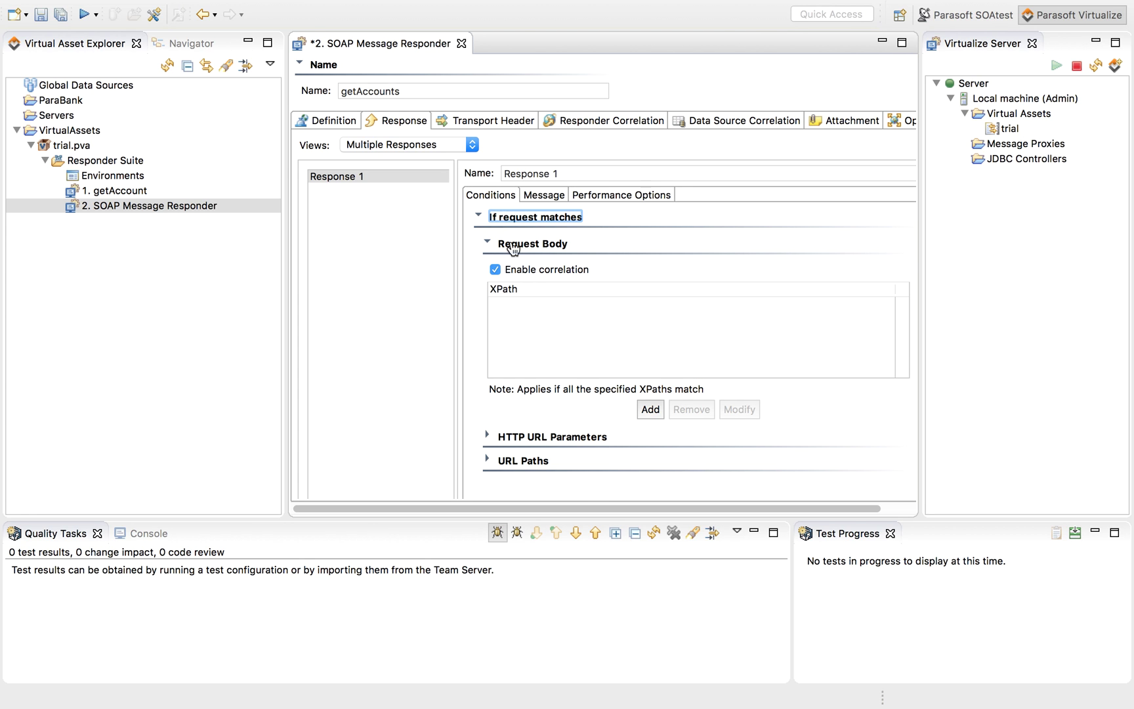
left_click(648, 410)
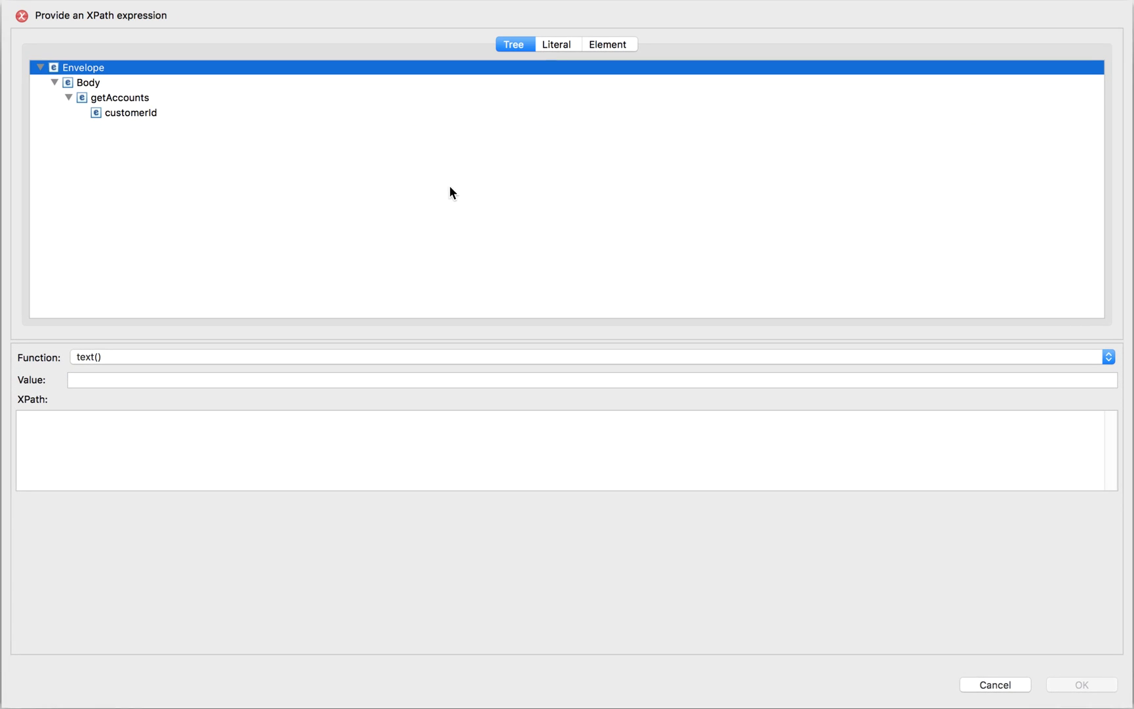
left_click(137, 112)
left_click(283, 417)
type("2")
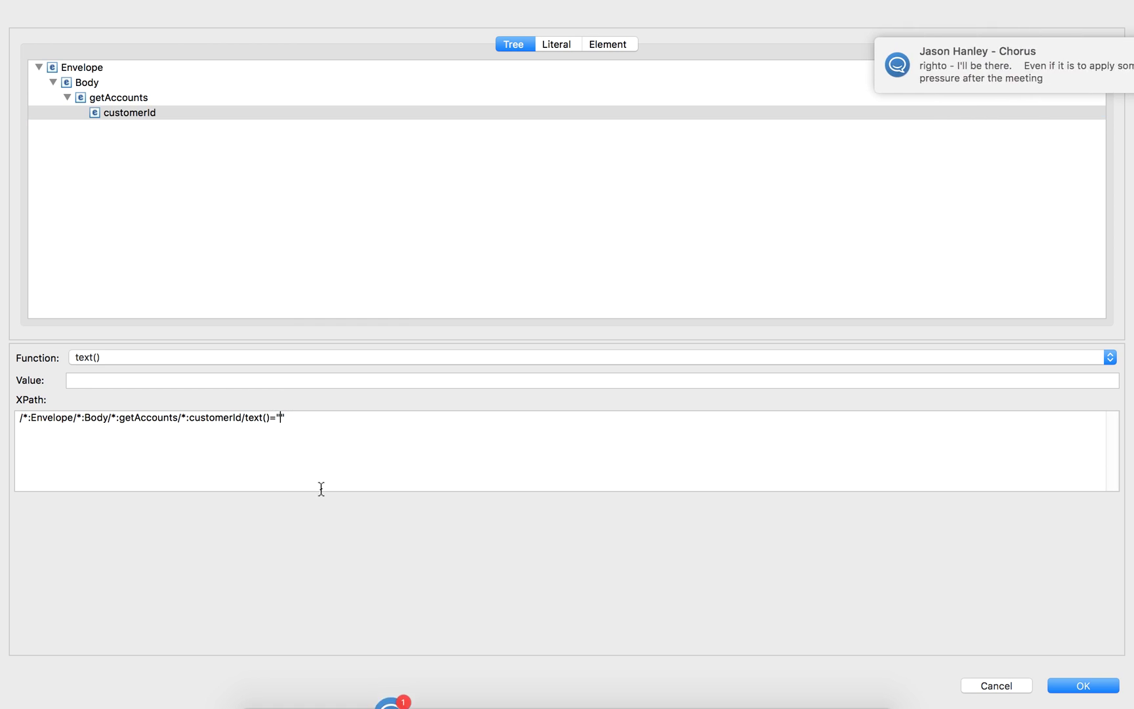
left_click(1074, 686)
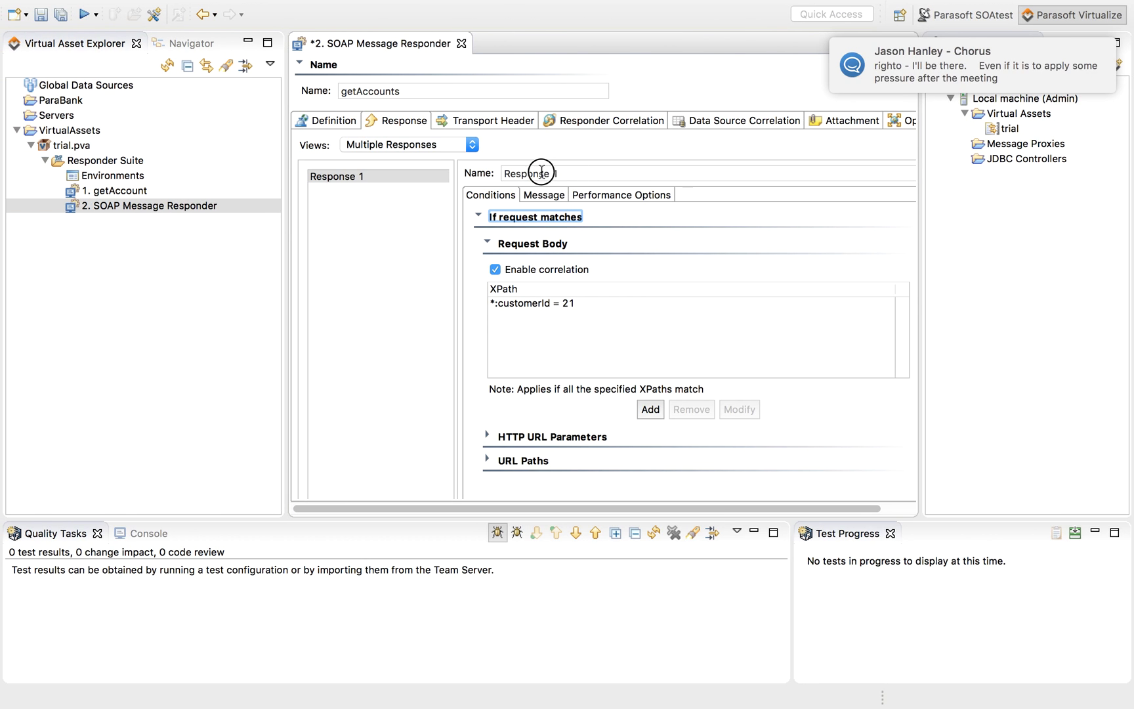
- Rename Response 1 after its customerId condition and save the responder
left_click(540, 172)
triple_click(506, 172)
type("customerId=21")
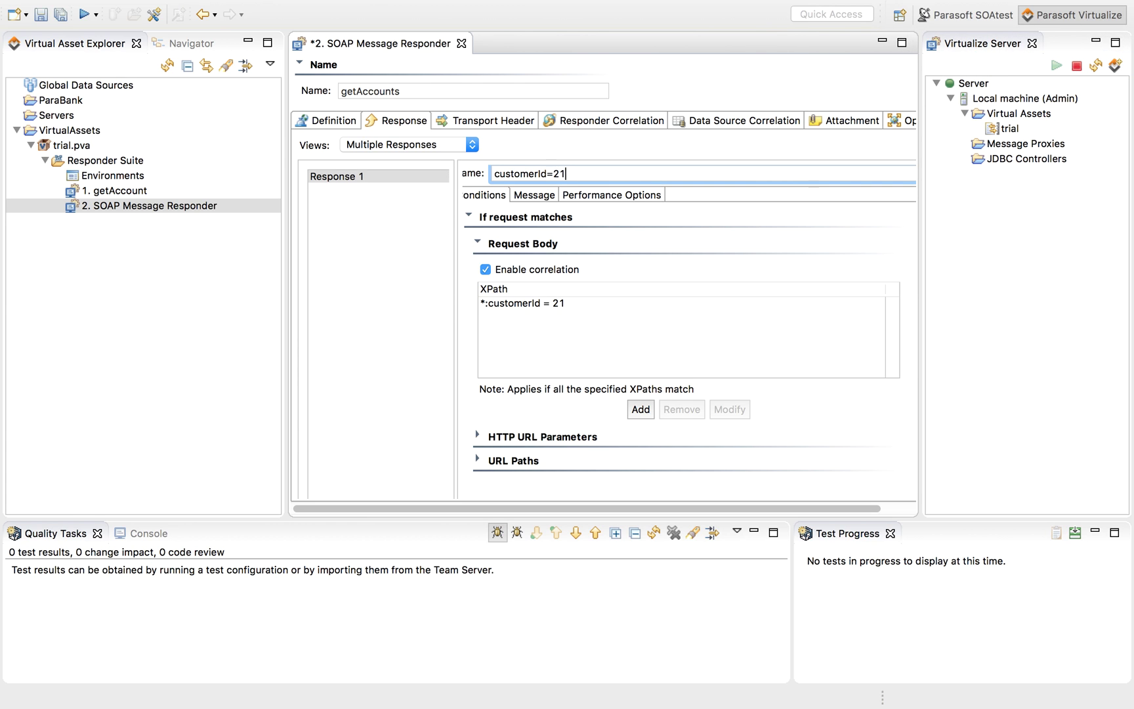
left_click(42, 18)
- Maximize the getAccounts editor, add a second response and paste the copied XML as its message
left_click(353, 45)
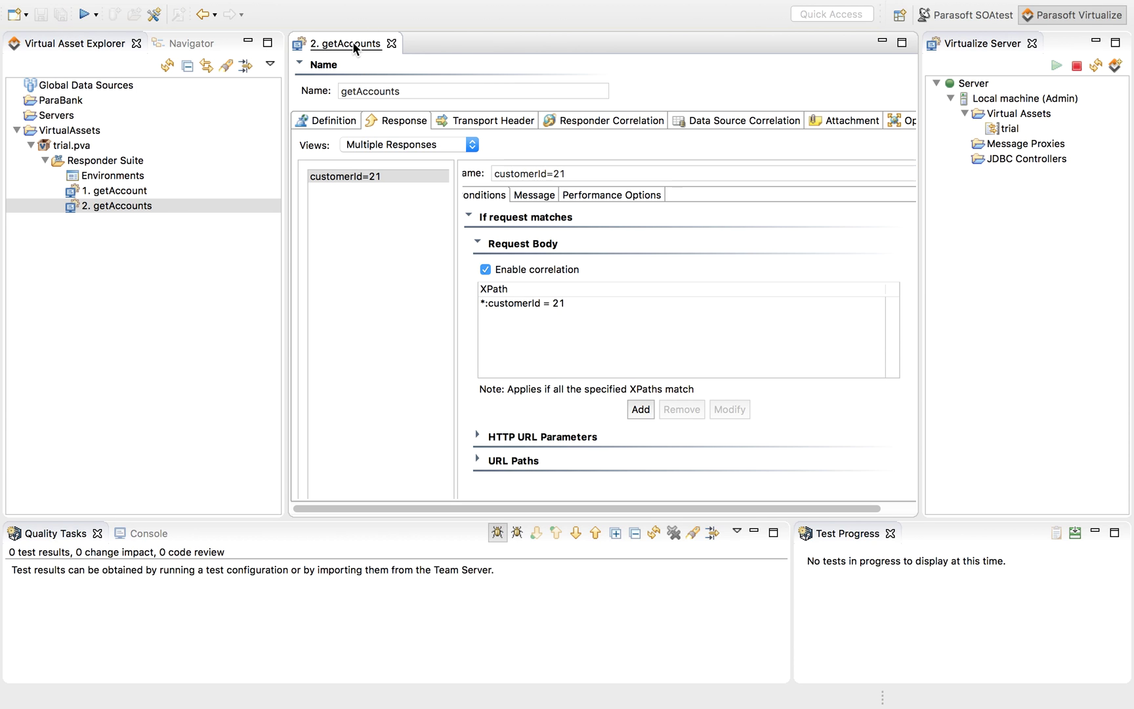
double_click(353, 44)
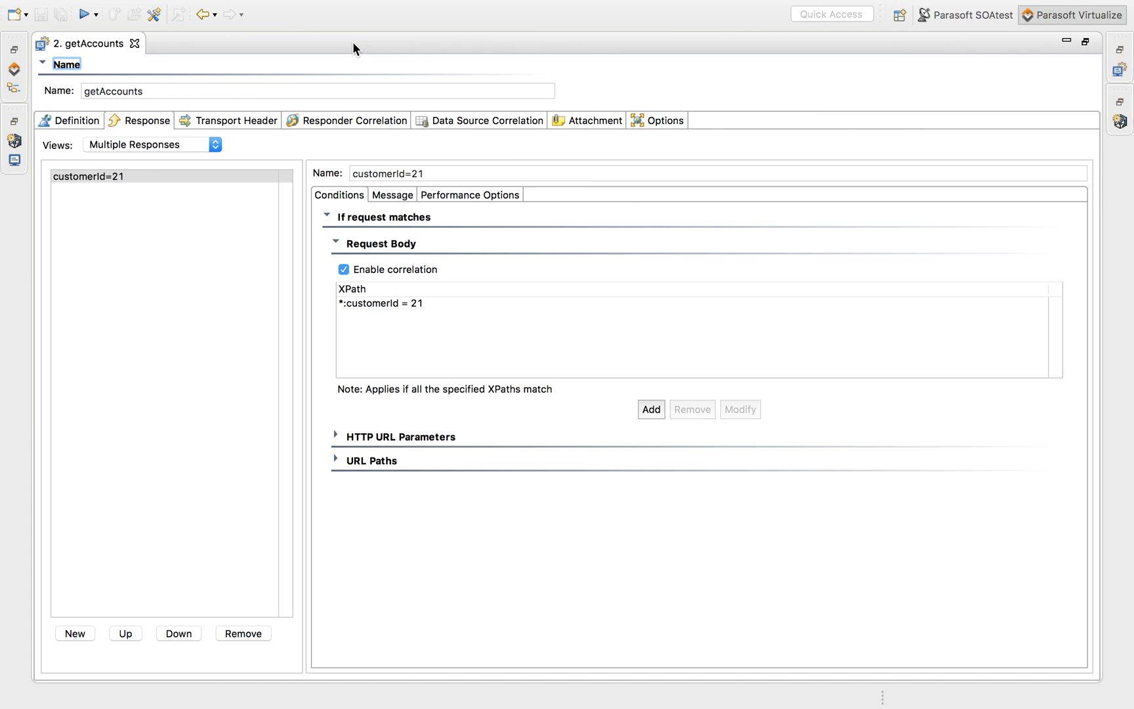
left_click(75, 633)
left_click(93, 189)
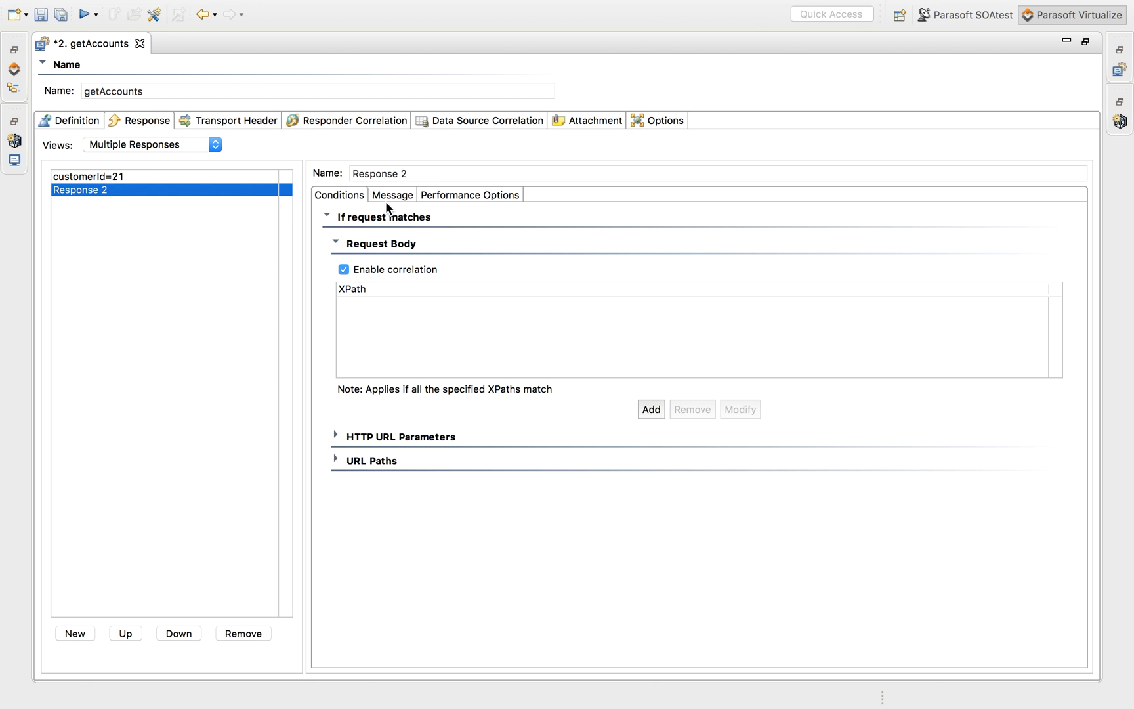
left_click(392, 195)
left_click(391, 302)
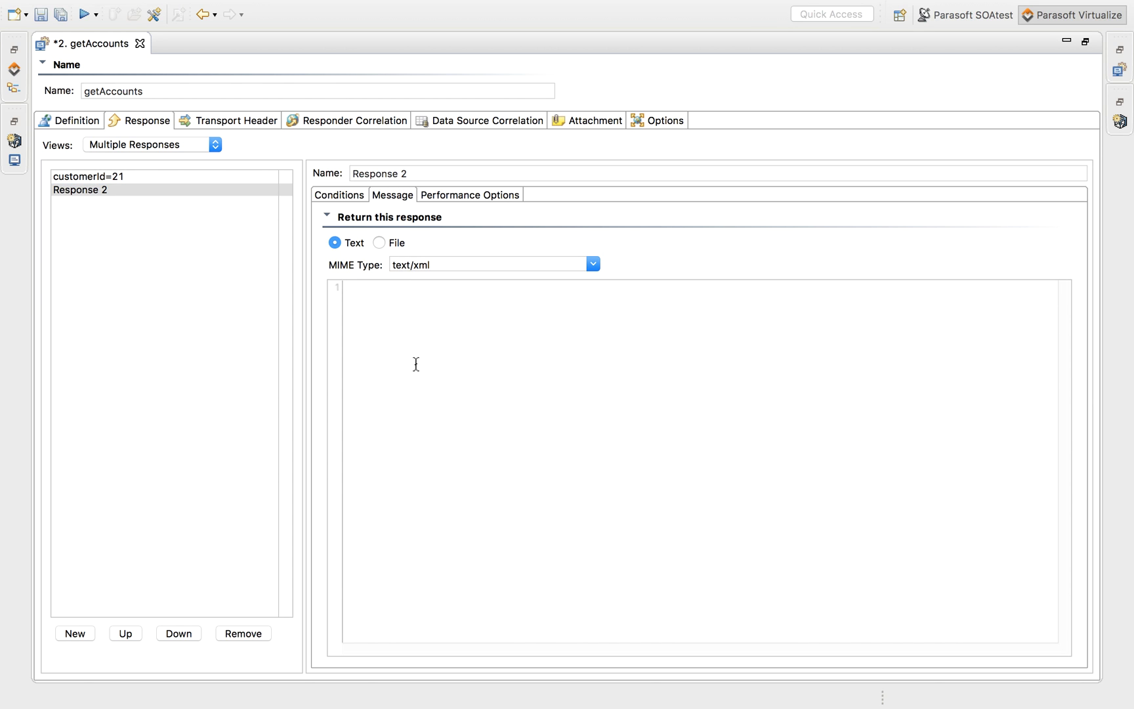
right_click(416, 311)
left_click(443, 399)
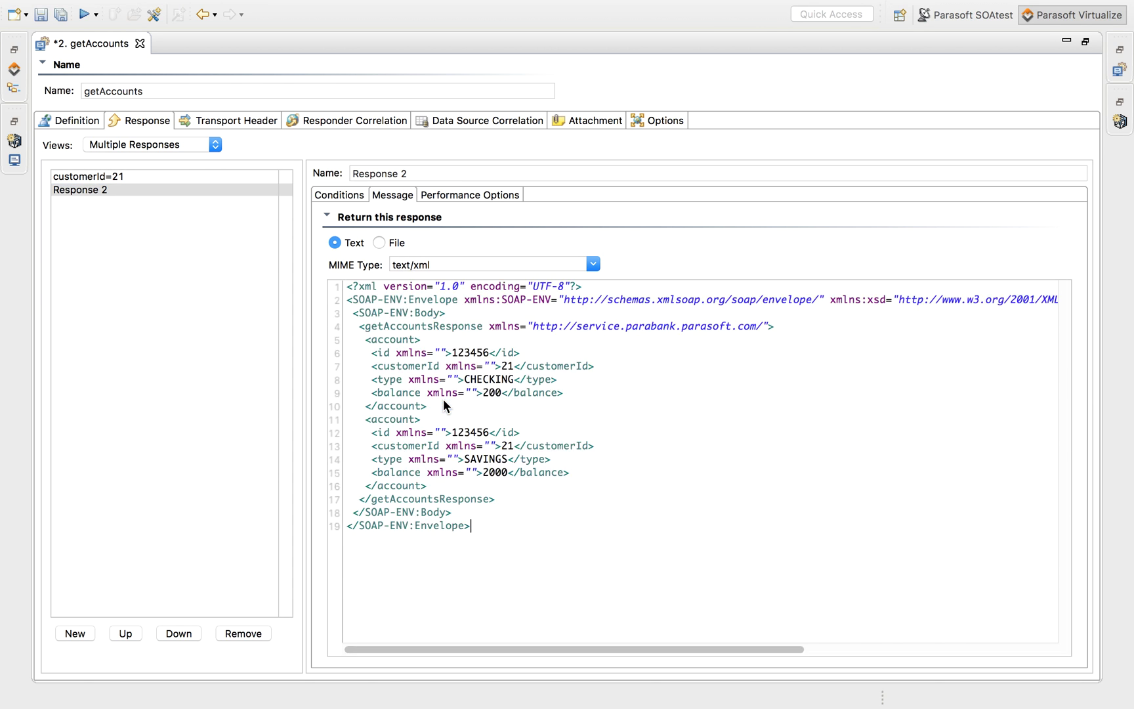
- Change the customerId in both account elements of Response 2 to the second customer's ID
left_click(514, 365)
key("BackSpace")
type("2")
left_click(514, 446)
key("BackSpace")
type("2")
- Replace the id in both account elements of Response 2 with the second account's number
left_click(489, 352)
key("BackSpace")
key("BackSpace")
key("BackSpace")
key("BackSpace")
key("BackSpace")
key("BackSpace")
type("654321")
key("BackSpace")
key("BackSpace")
key("BackSpace")
key("BackSpace")
key("BackSpace")
key("BackSpace")
type("654321")
- Add a request body XPath condition to Response 2 that matches the second customer's customerId
left_click(336, 194)
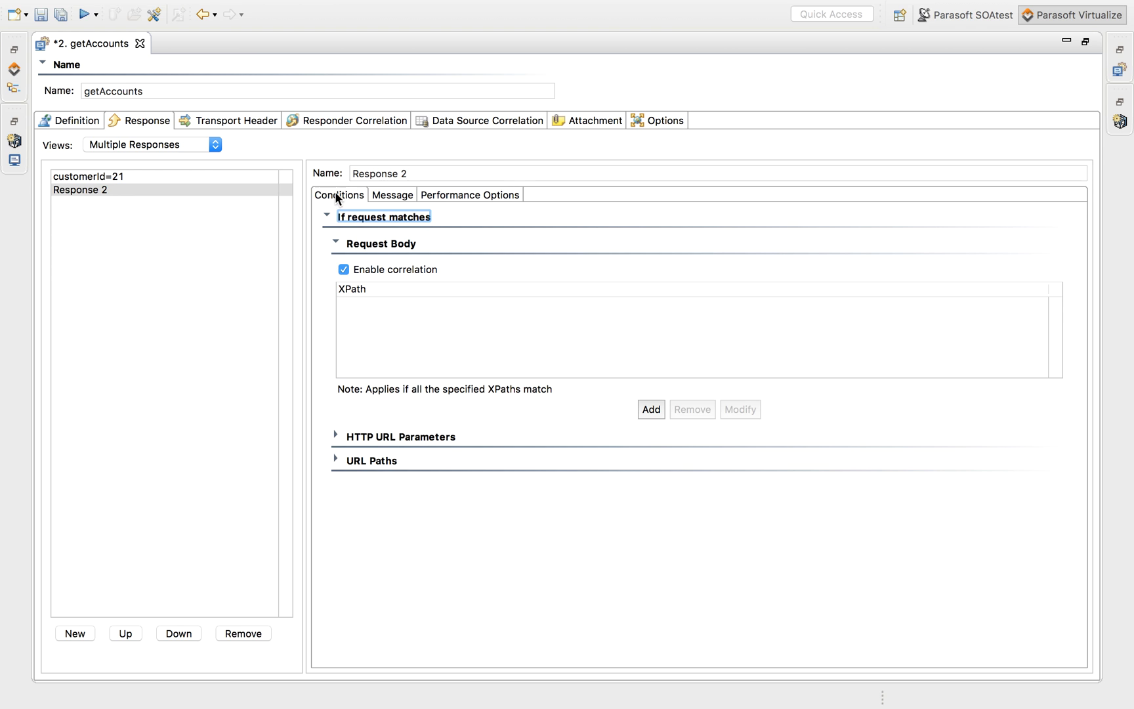
left_click(638, 409)
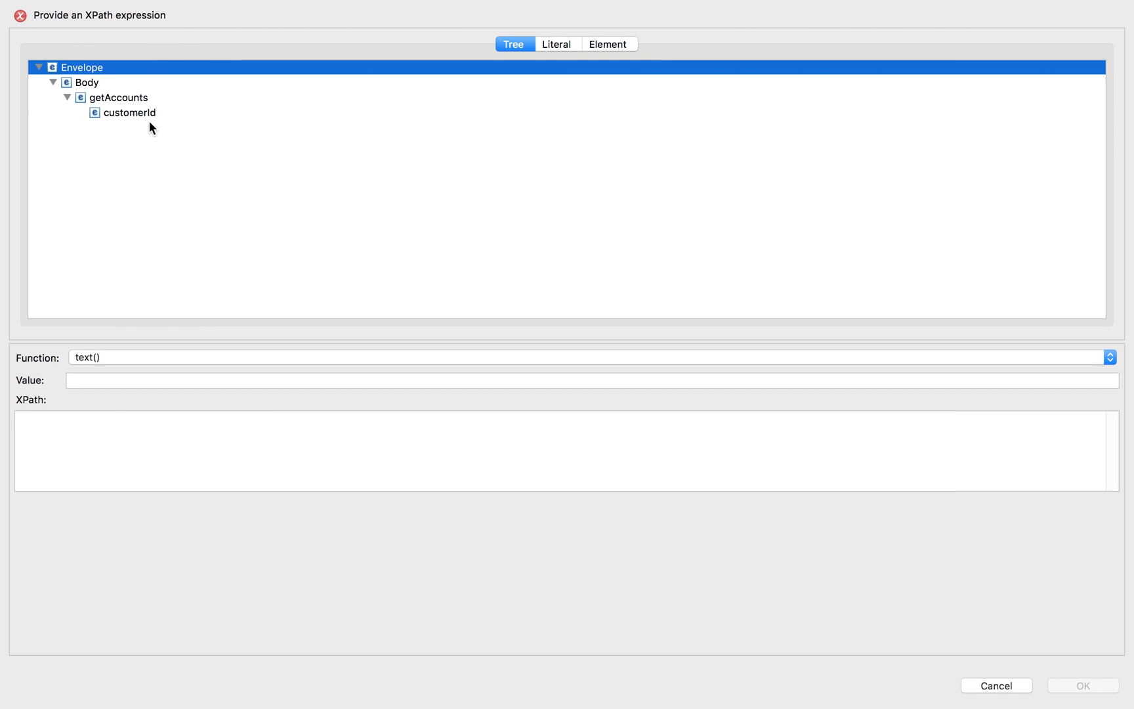
left_click(146, 112)
left_click(280, 412)
type("\"22")
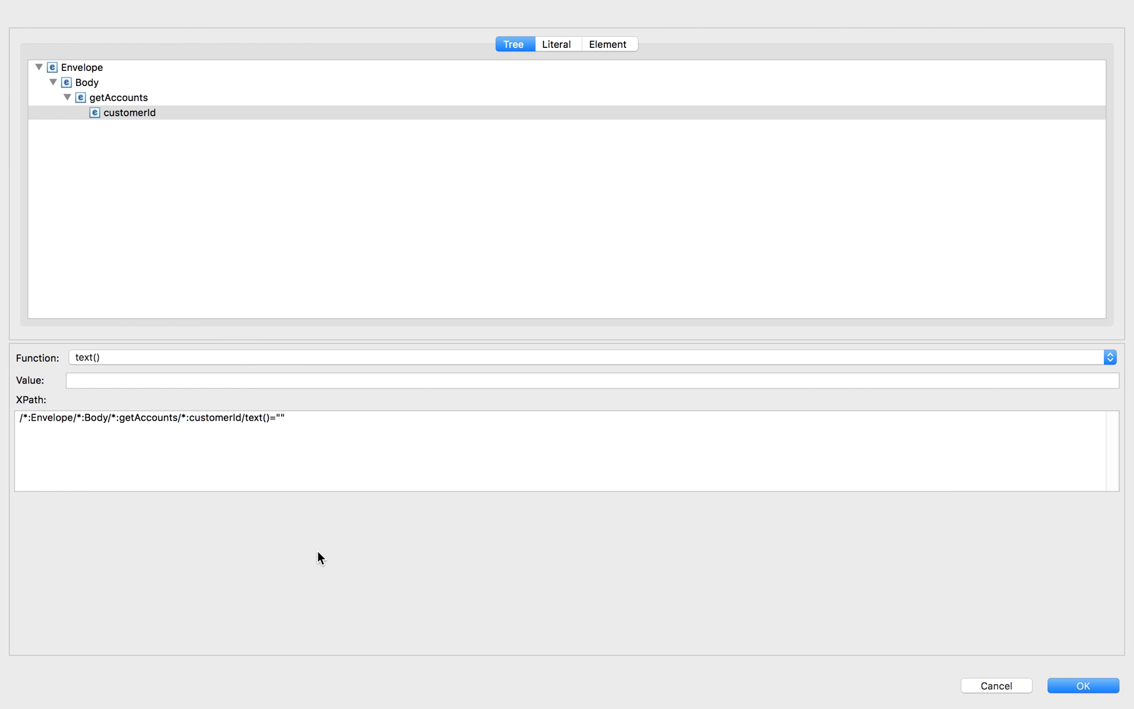
left_click(1077, 686)
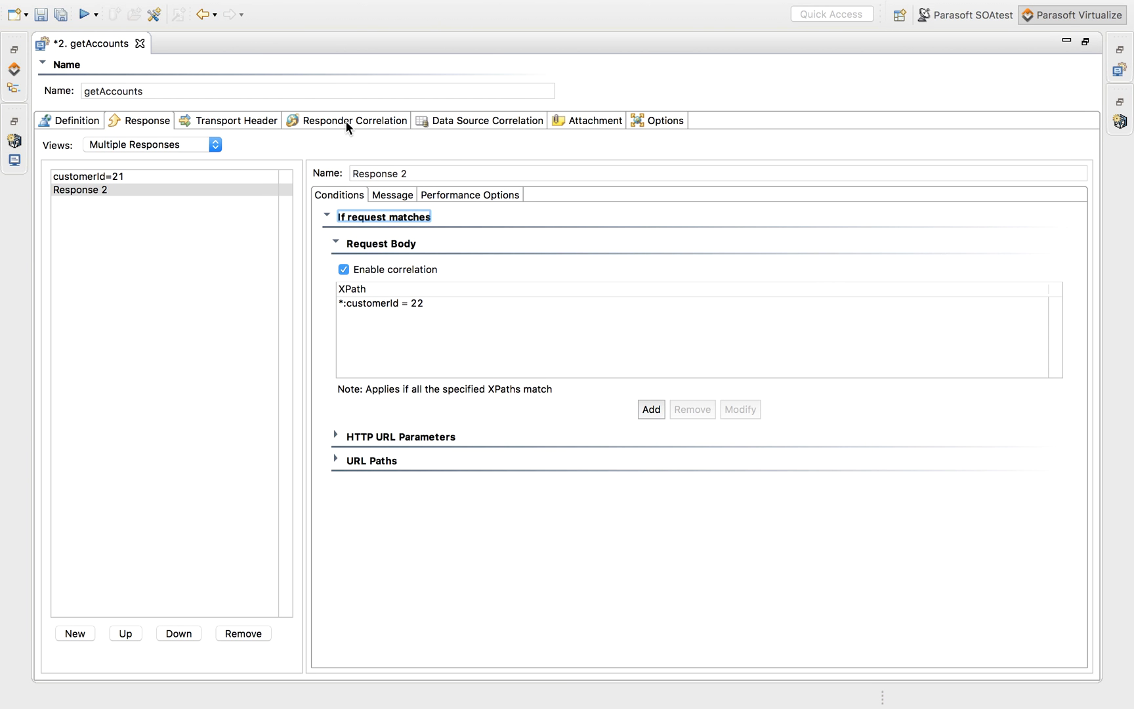
- Enable request body responder correlation and add an XPath requiring the first child of Body to be getAccounts
left_click(345, 120)
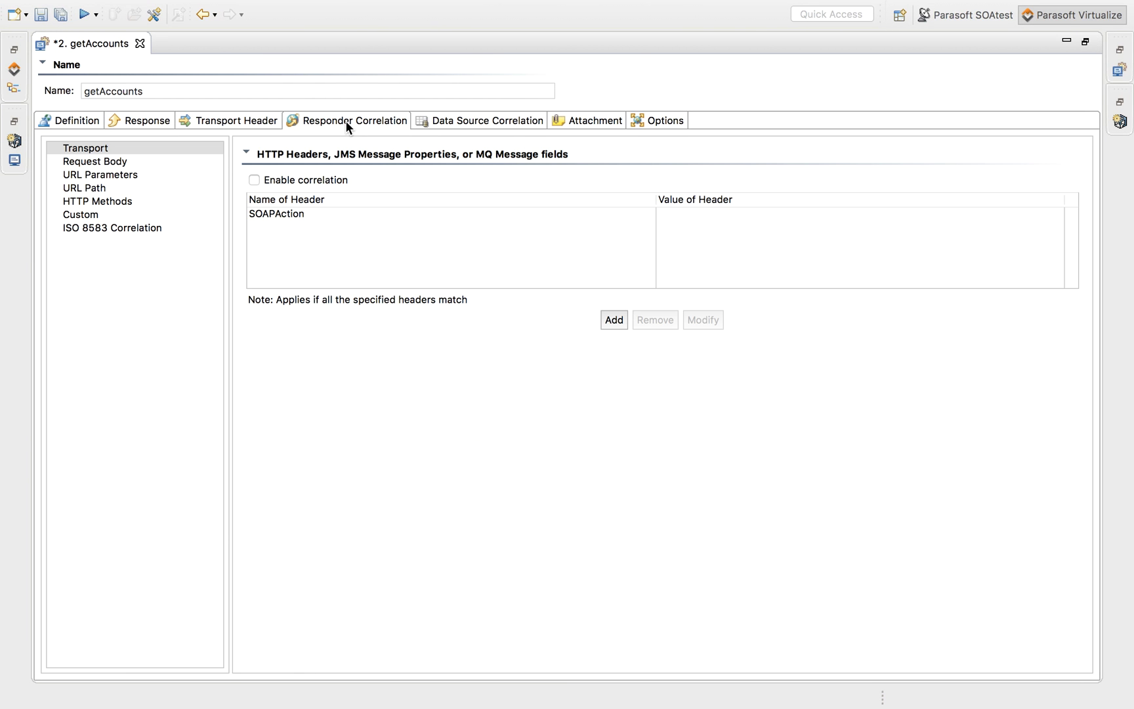
left_click(108, 164)
left_click(267, 179)
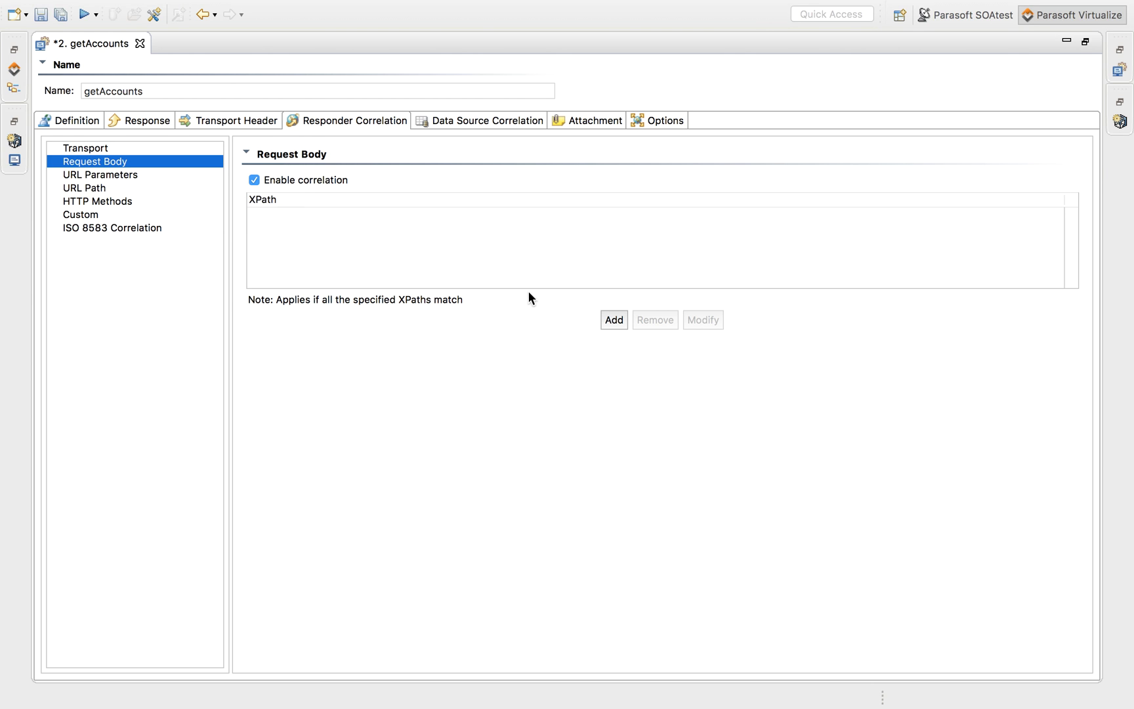
left_click(621, 319)
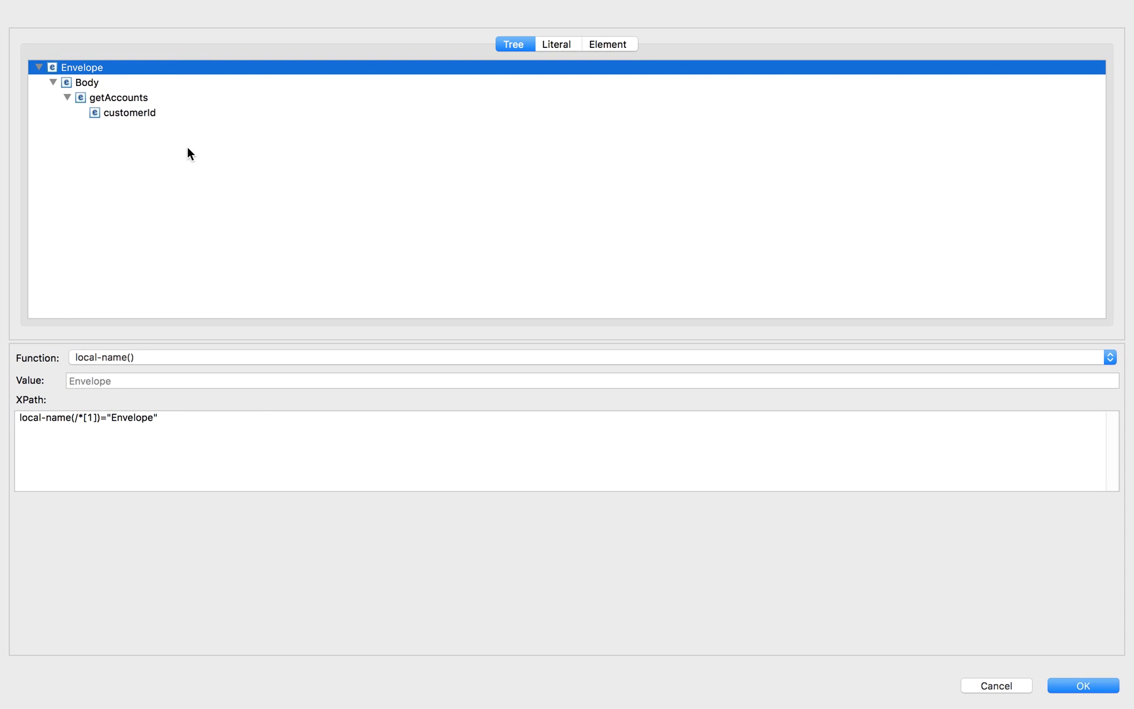
left_click(136, 97)
left_click(1081, 684)
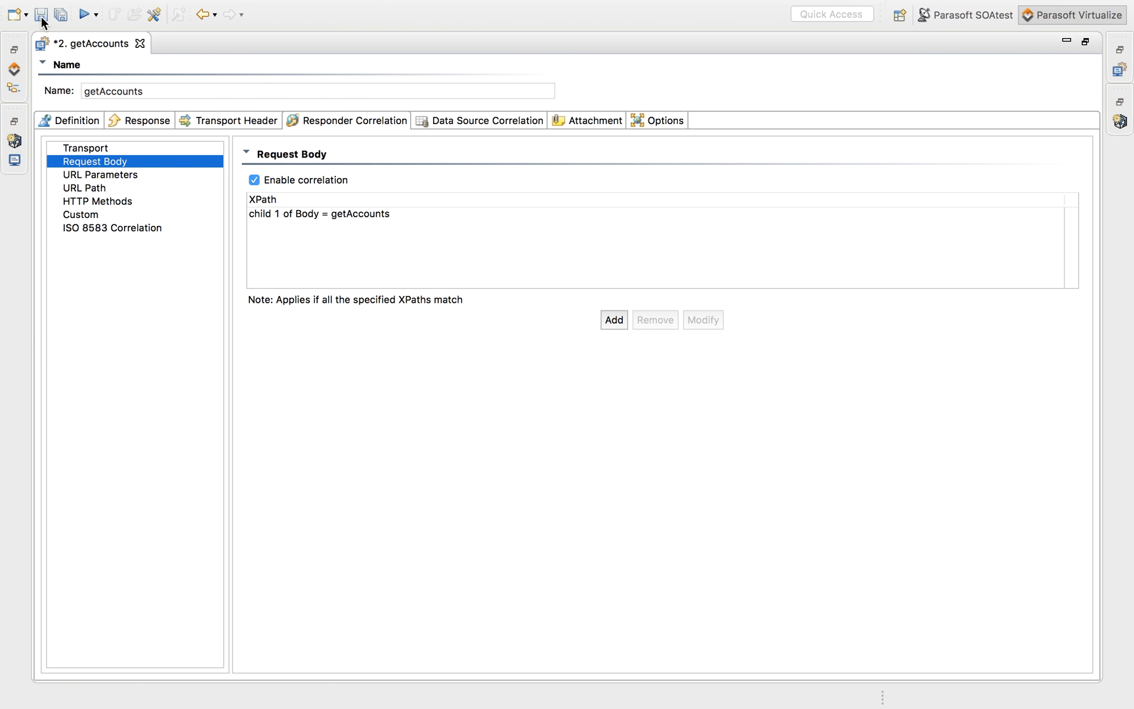
- Save the getAccounts responder, restore the editor to its normal size and close it
left_click(40, 16)
left_click(87, 44)
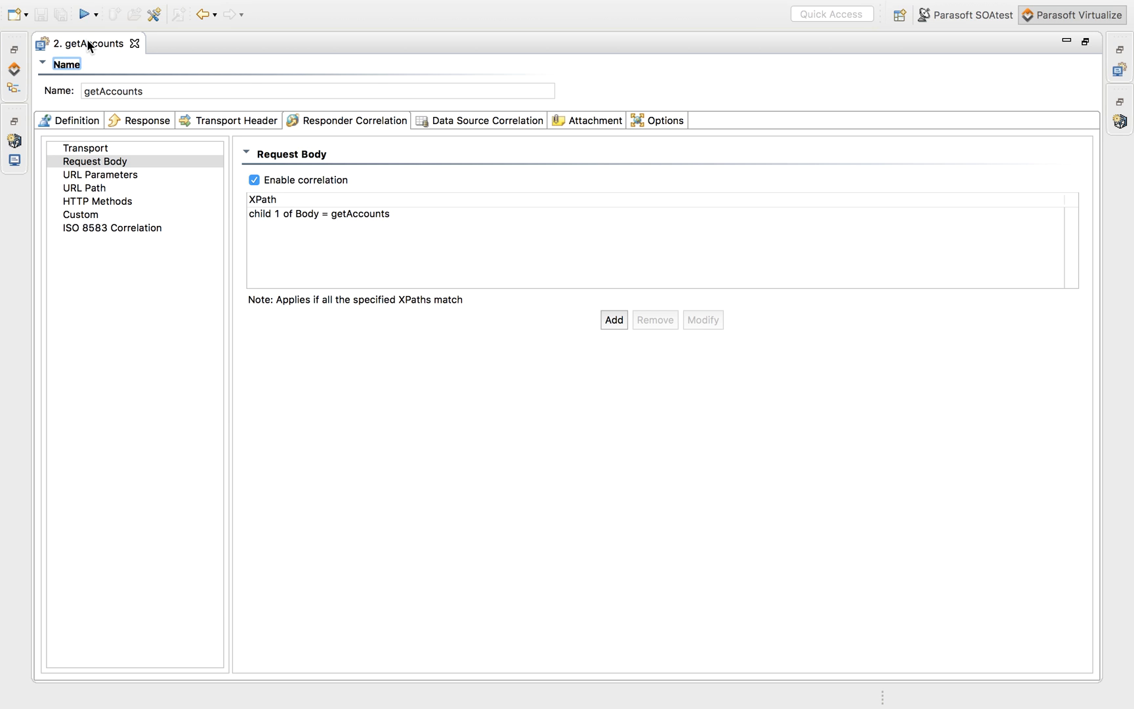
double_click(87, 44)
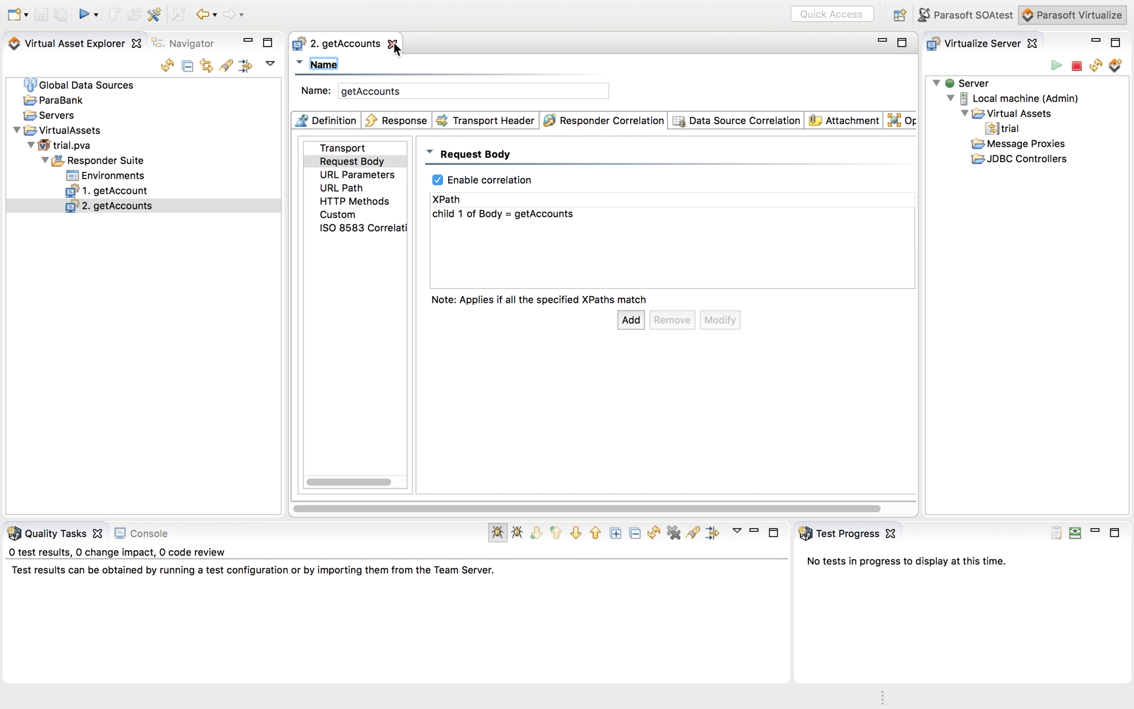
left_click(392, 43)
- Refresh the Virtualize server and copy the HTTP endpoint from the trial asset's deployment settings
left_click(1098, 68)
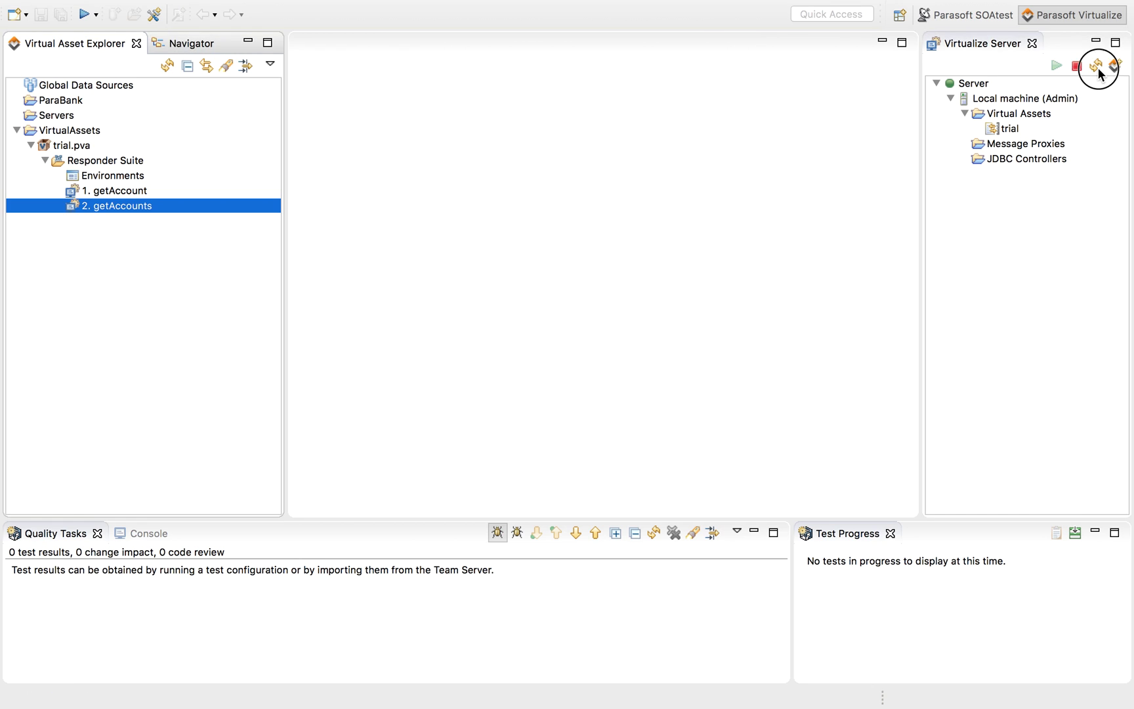
double_click(1010, 129)
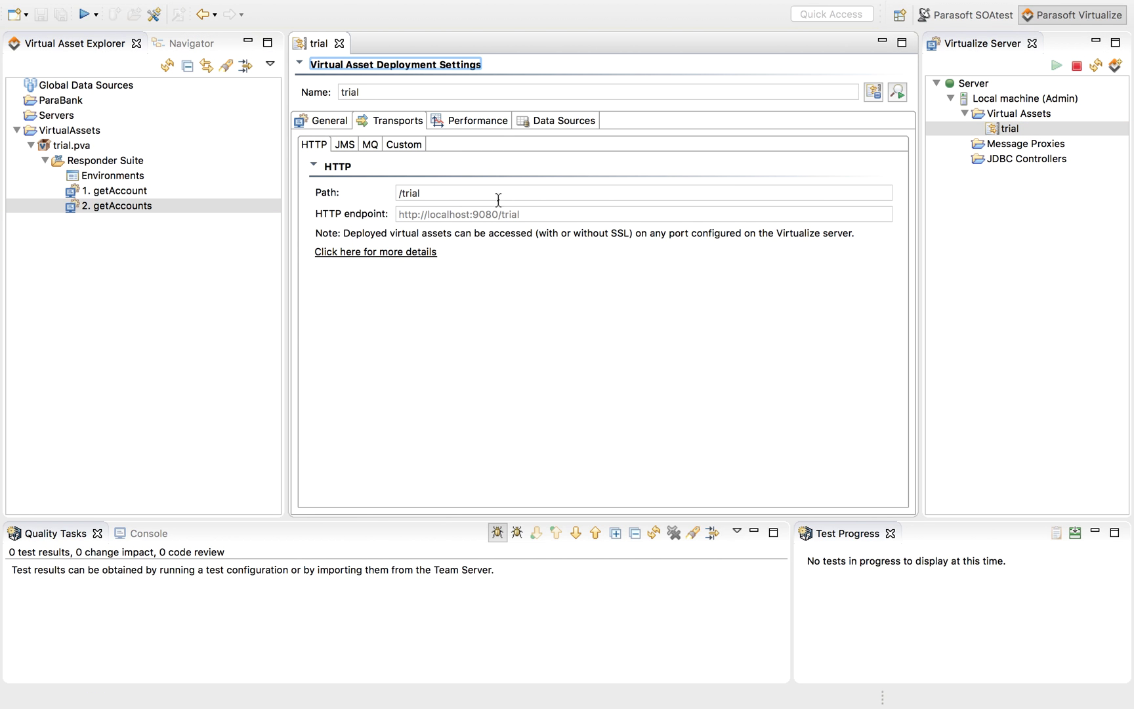
left_click_drag(519, 214, 422, 214)
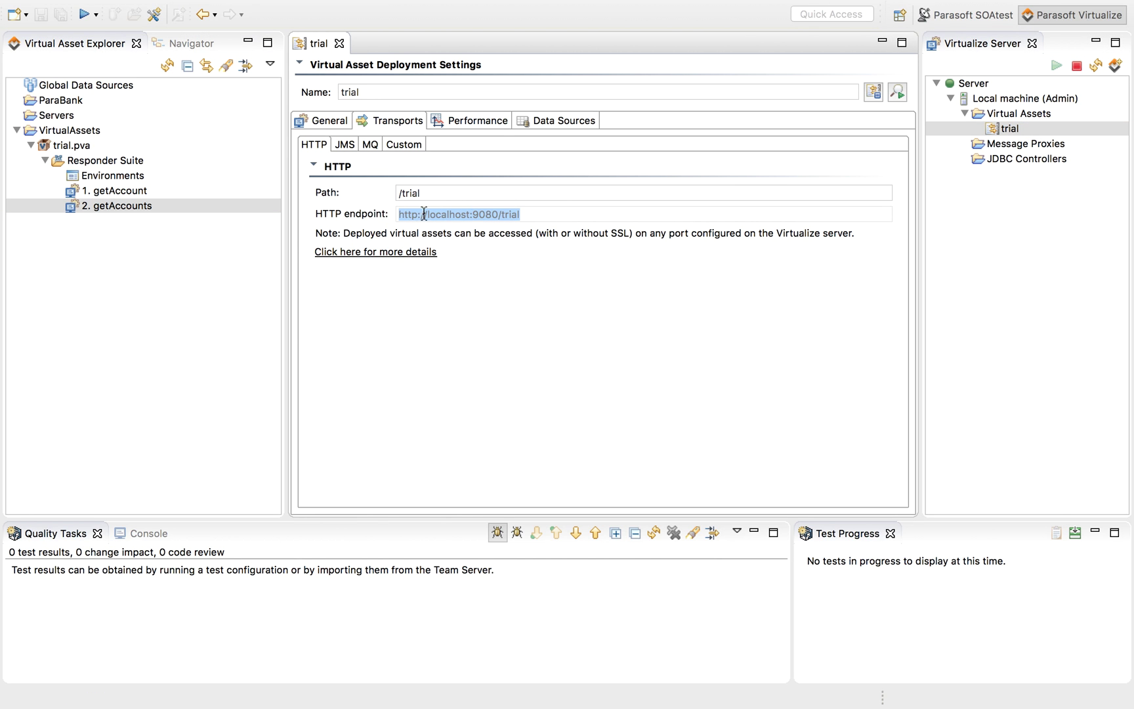
right_click(424, 210)
left_click(477, 309)
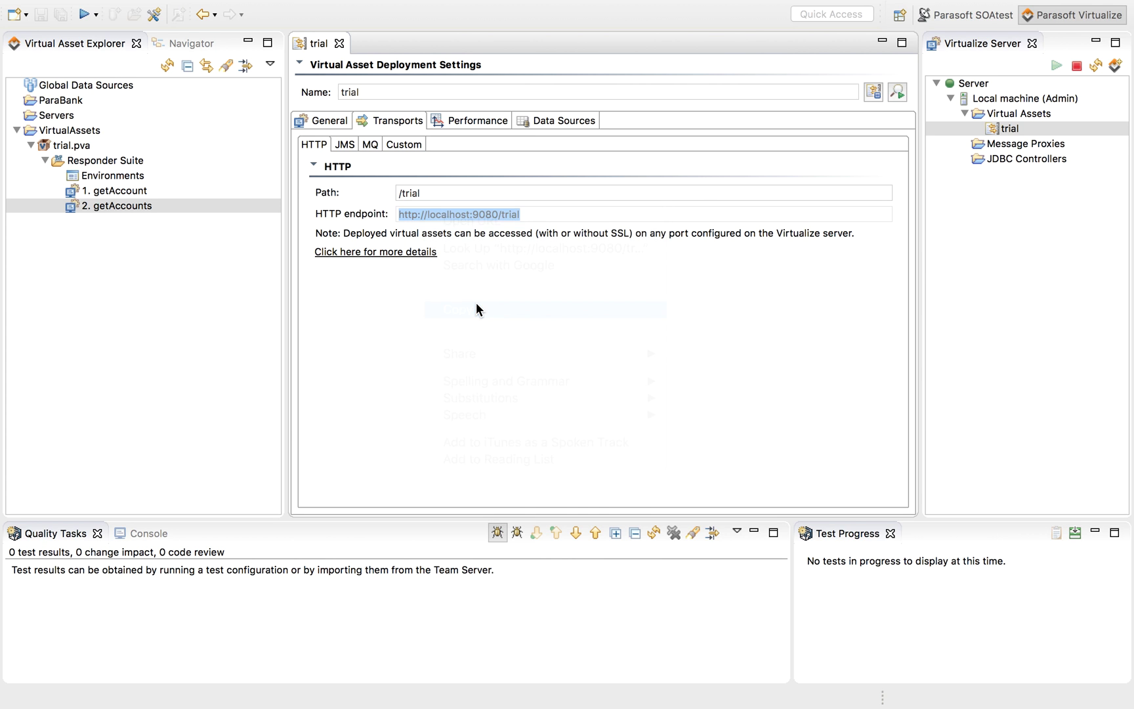
left_click(515, 689)
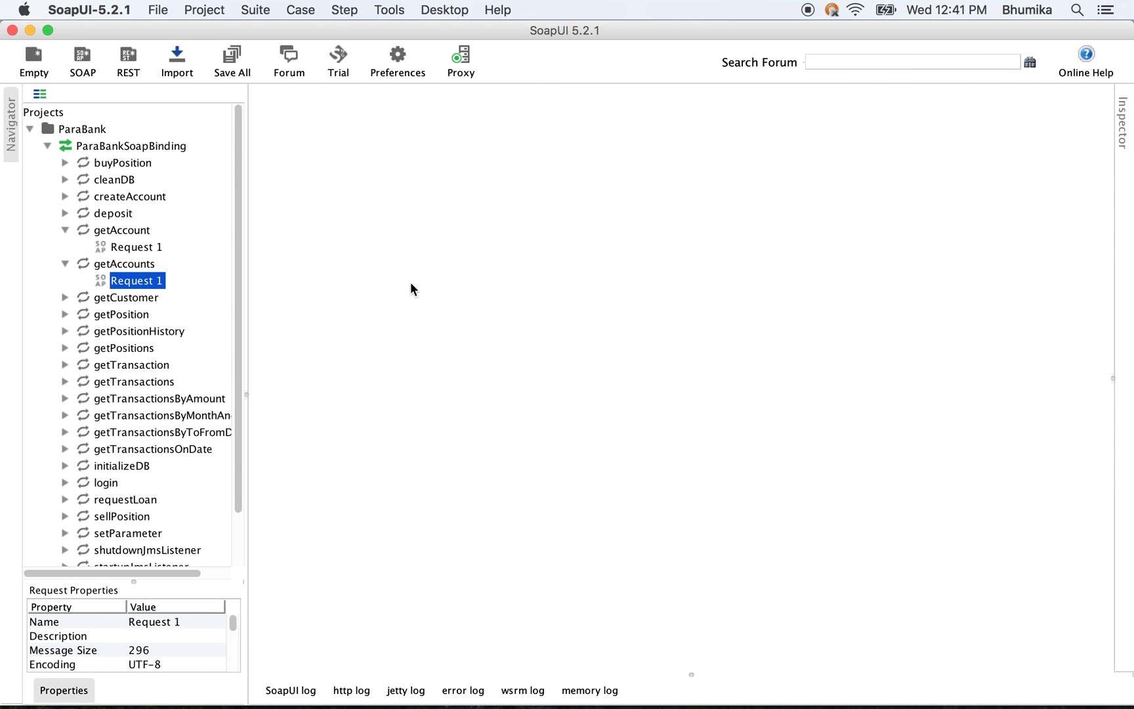
double_click(143, 249)
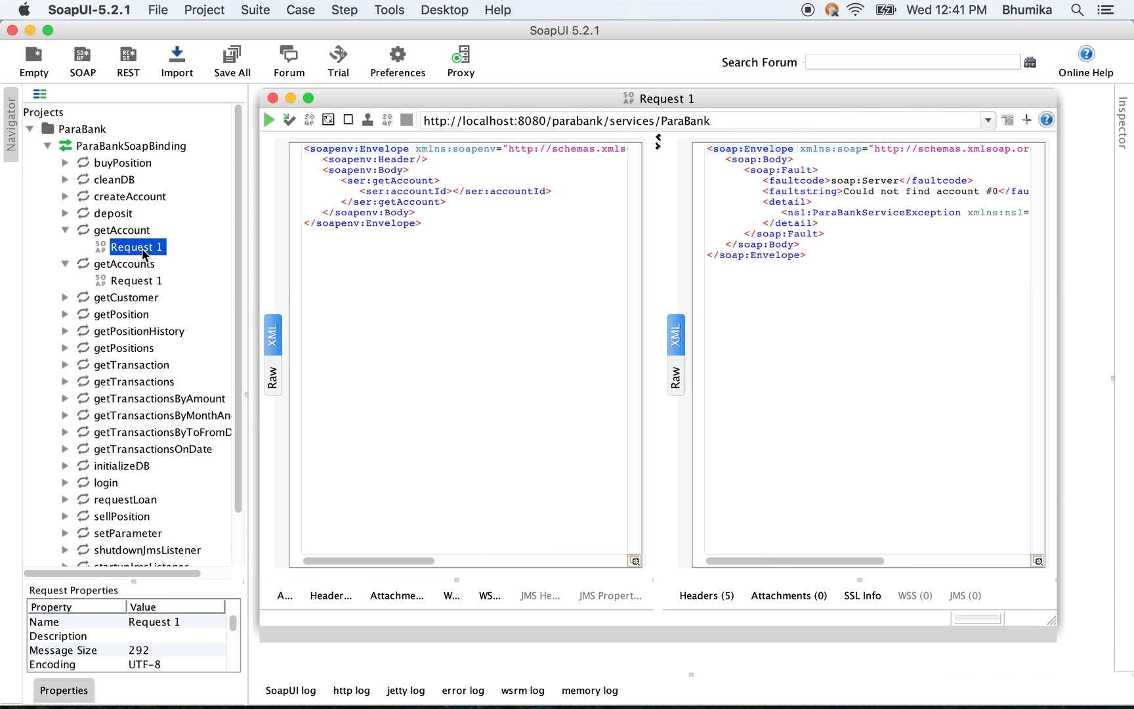
left_click(725, 122)
left_click_drag(745, 117, 372, 119)
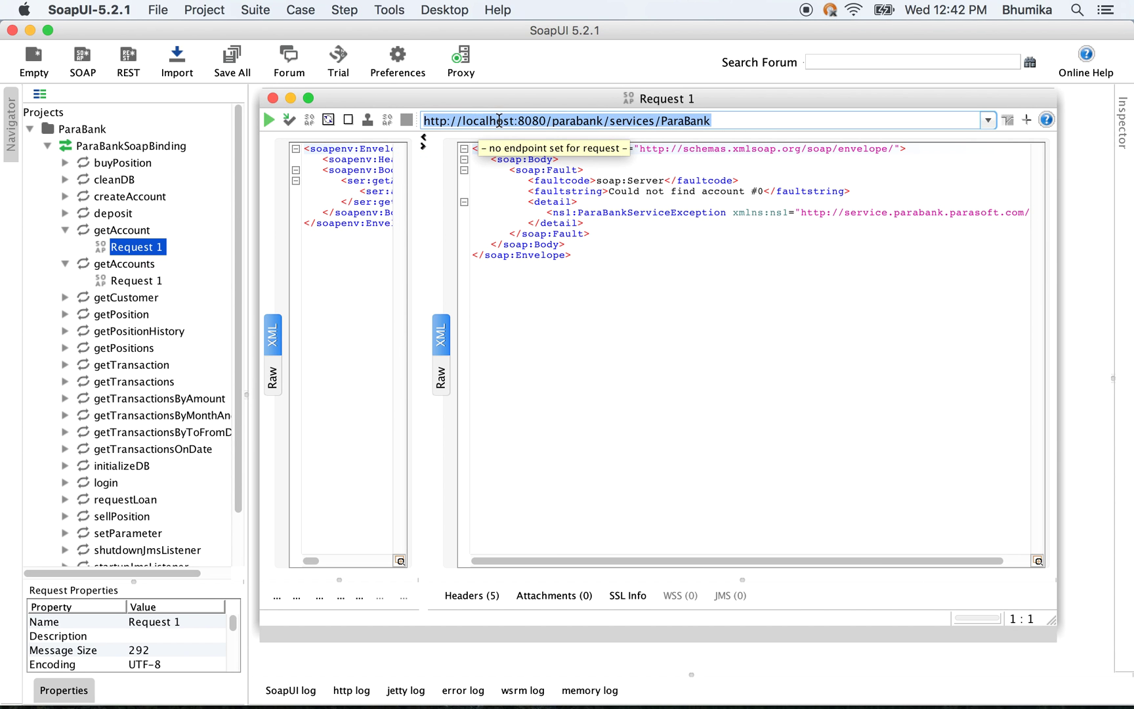
key("super+v")
- Enter the first account's number as the accountId, submit the getAccount request and check the id in the response
left_click(367, 215)
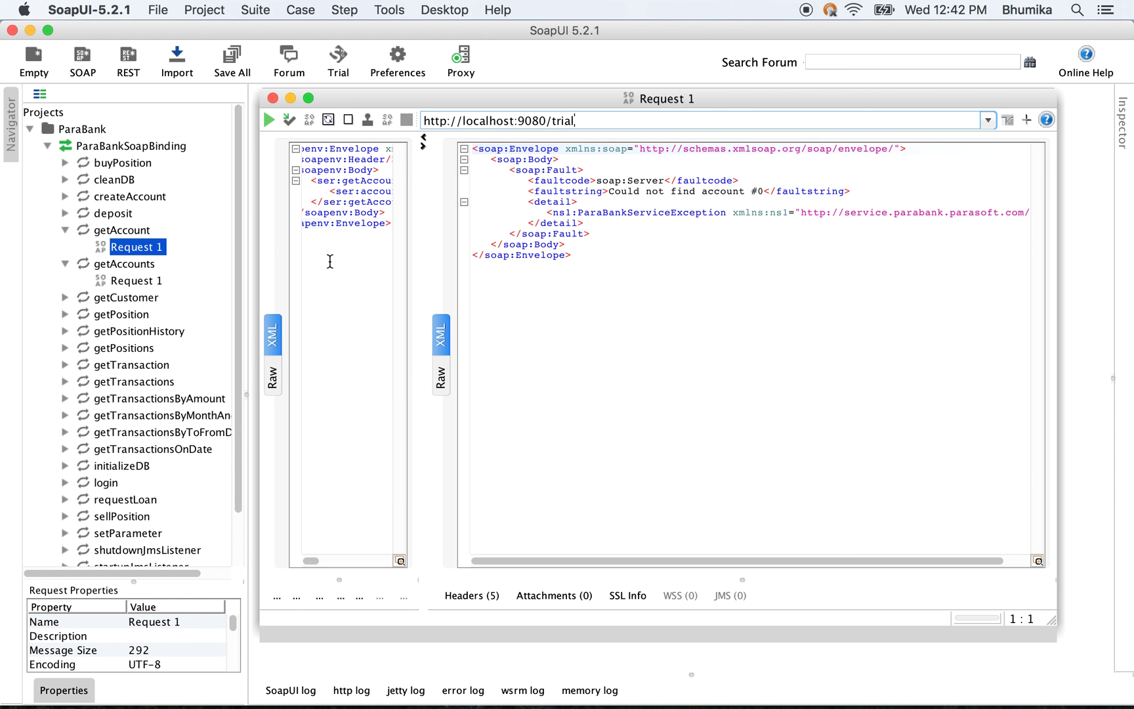
left_click(423, 191)
type("123456</ser:accountId>")
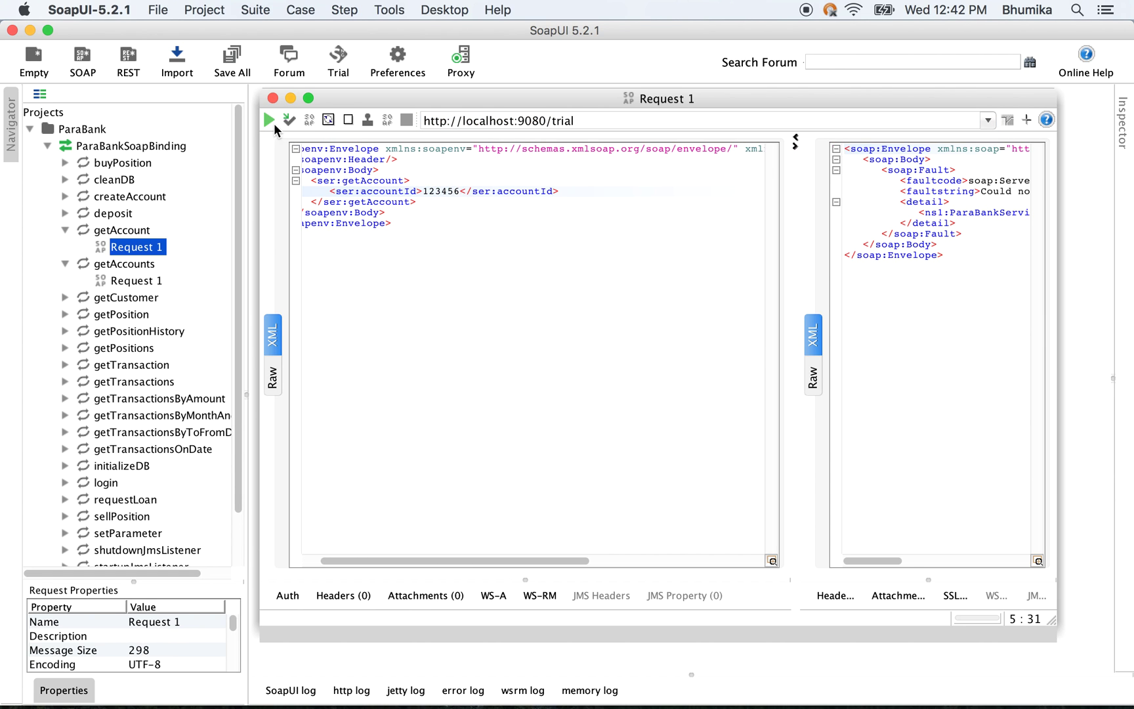
left_click(270, 120)
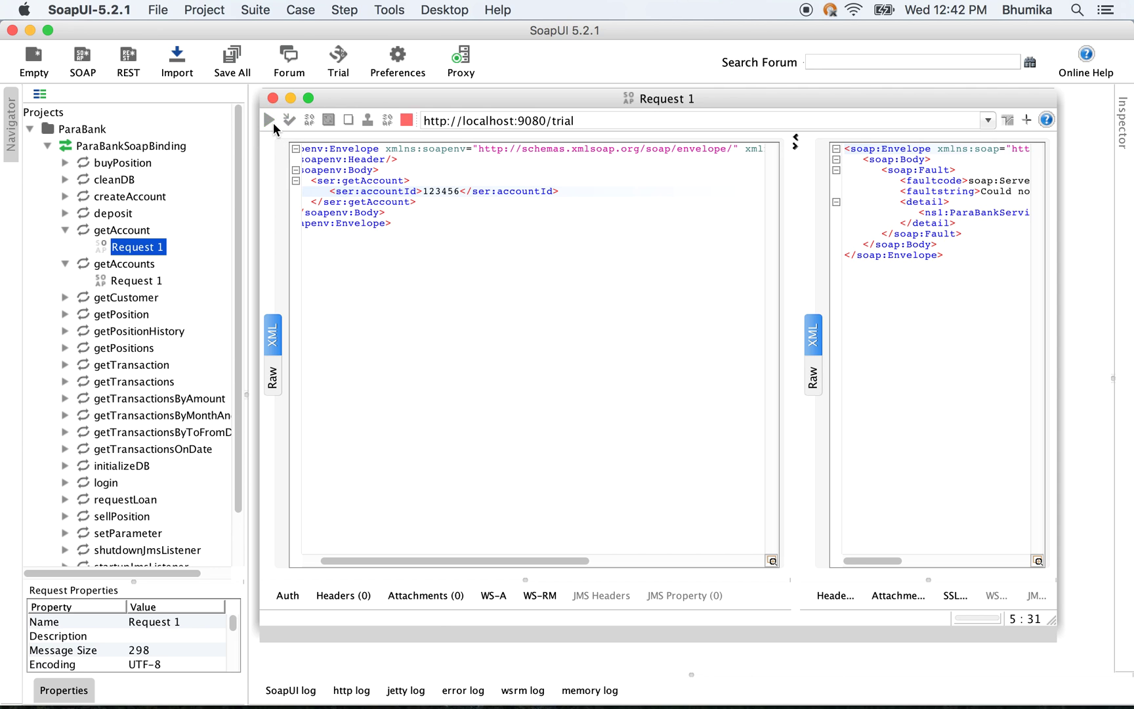
double_click(652, 191)
left_click(359, 224)
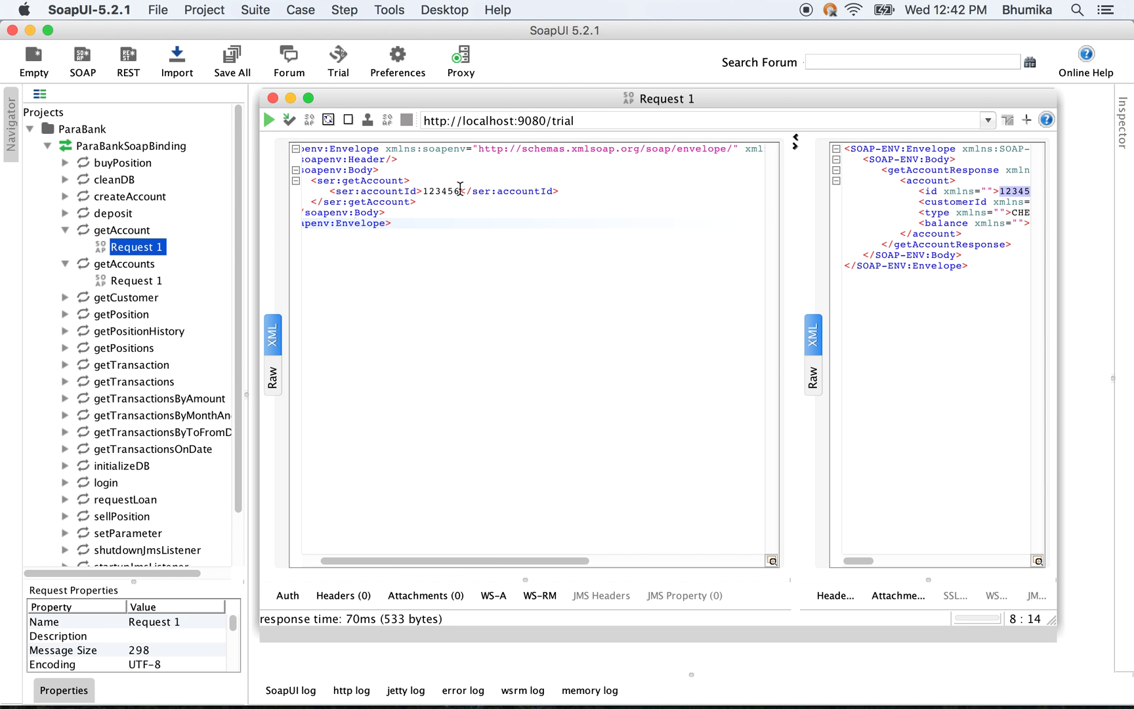
- Replace the accountId with the second account's number, resubmit the getAccount request and check the id in the response
double_click(437, 191)
type("654321")
left_click(269, 120)
double_click(628, 197)
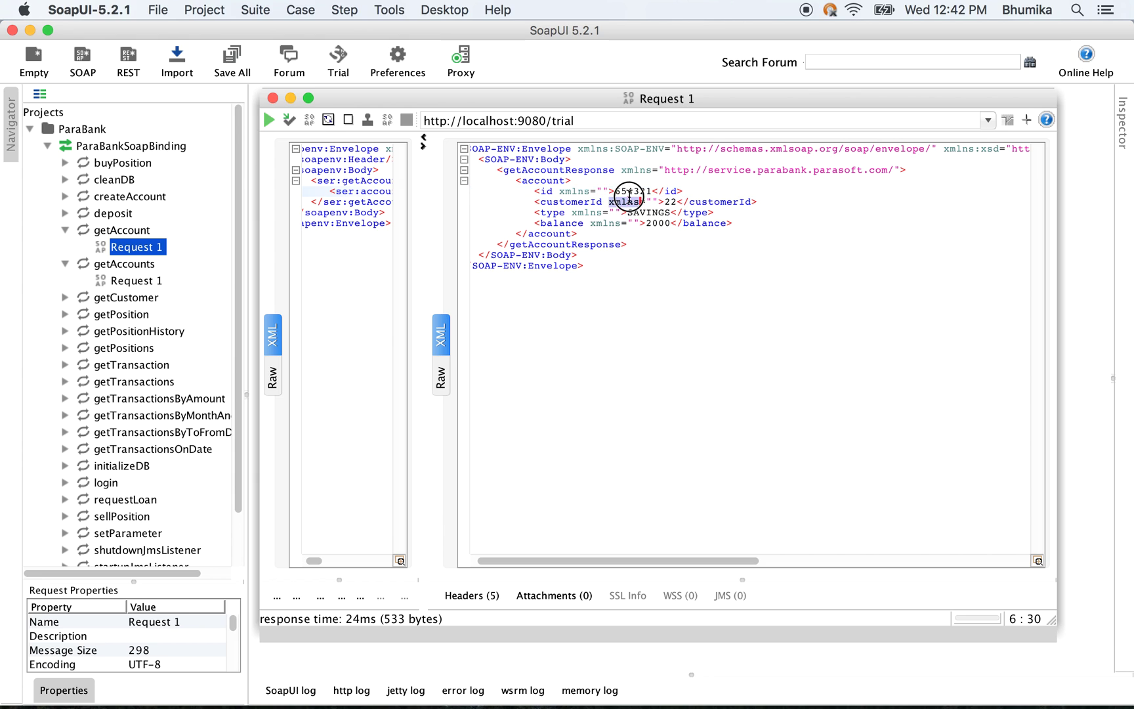
left_click(624, 182)
double_click(627, 191)
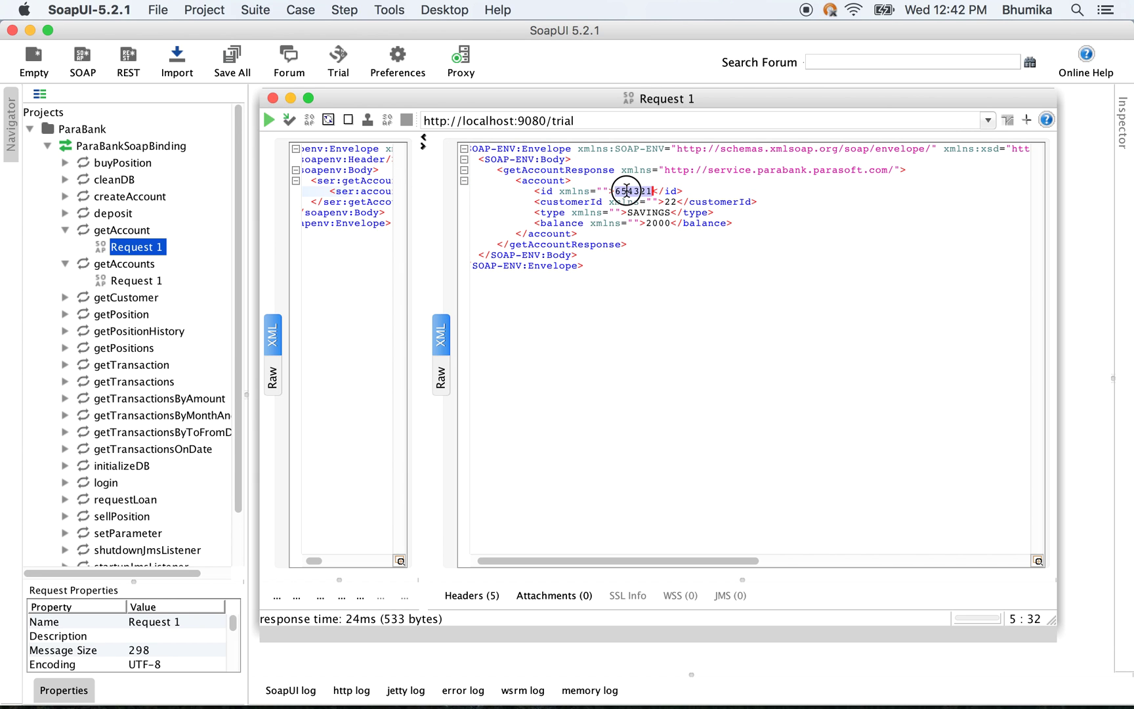
left_click(273, 98)
left_click(146, 281)
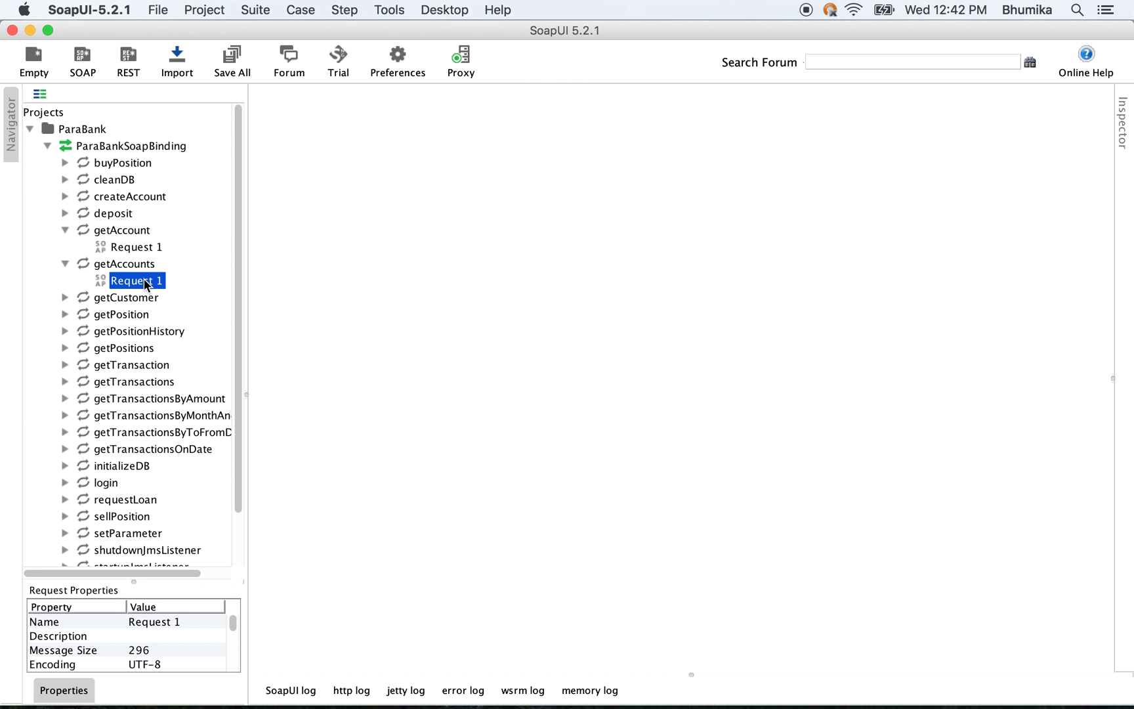
double_click(146, 284)
left_click_drag(712, 121, 388, 121)
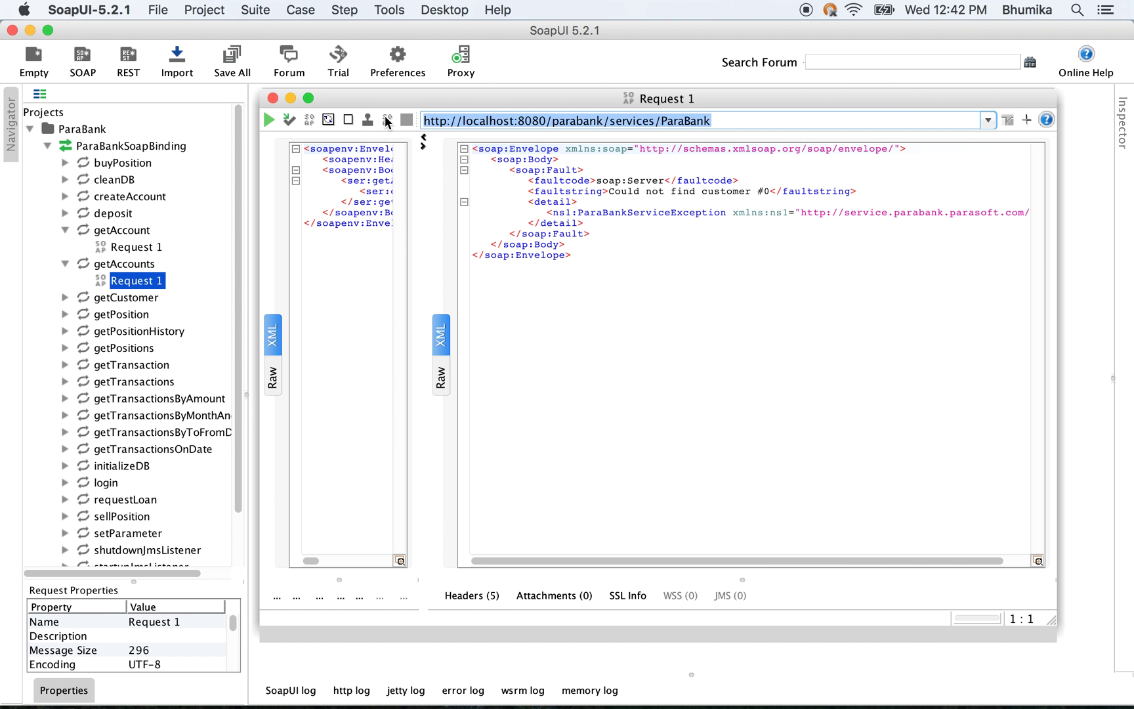
type("http://localhost:9080/trial")
- Enter the first customer's number as the customerId, submit the getAccounts request and check the id and customerId in the response
left_click(354, 170)
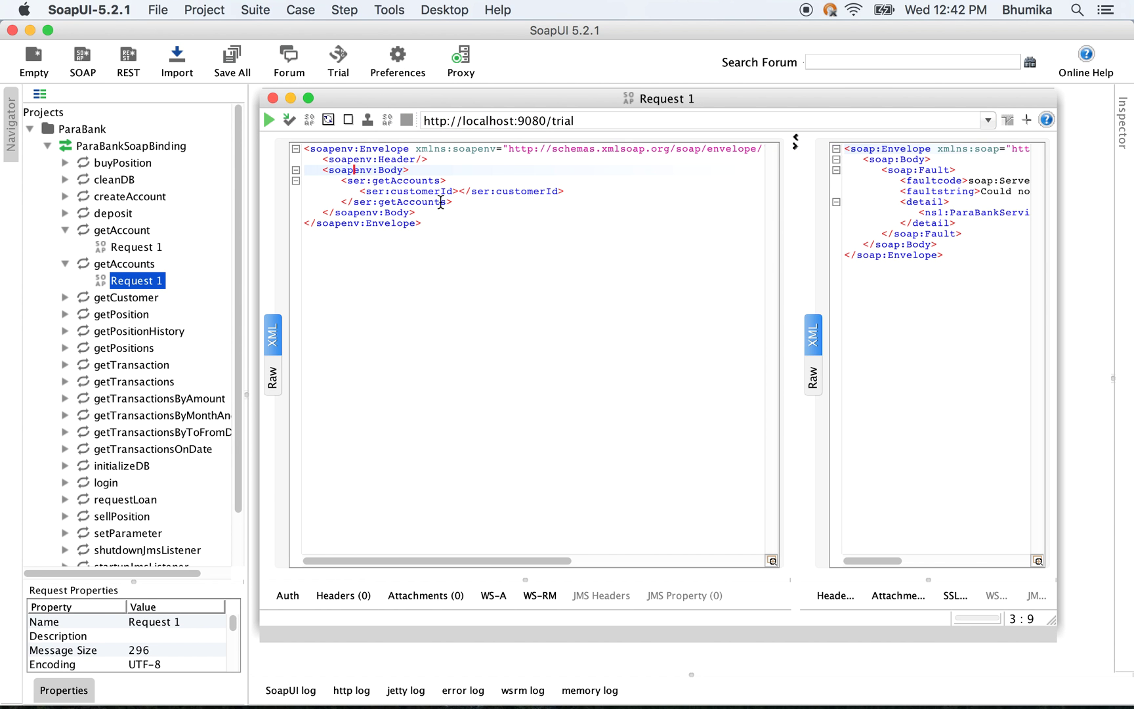
left_click(460, 191)
type("21")
left_click(269, 120)
double_click(649, 191)
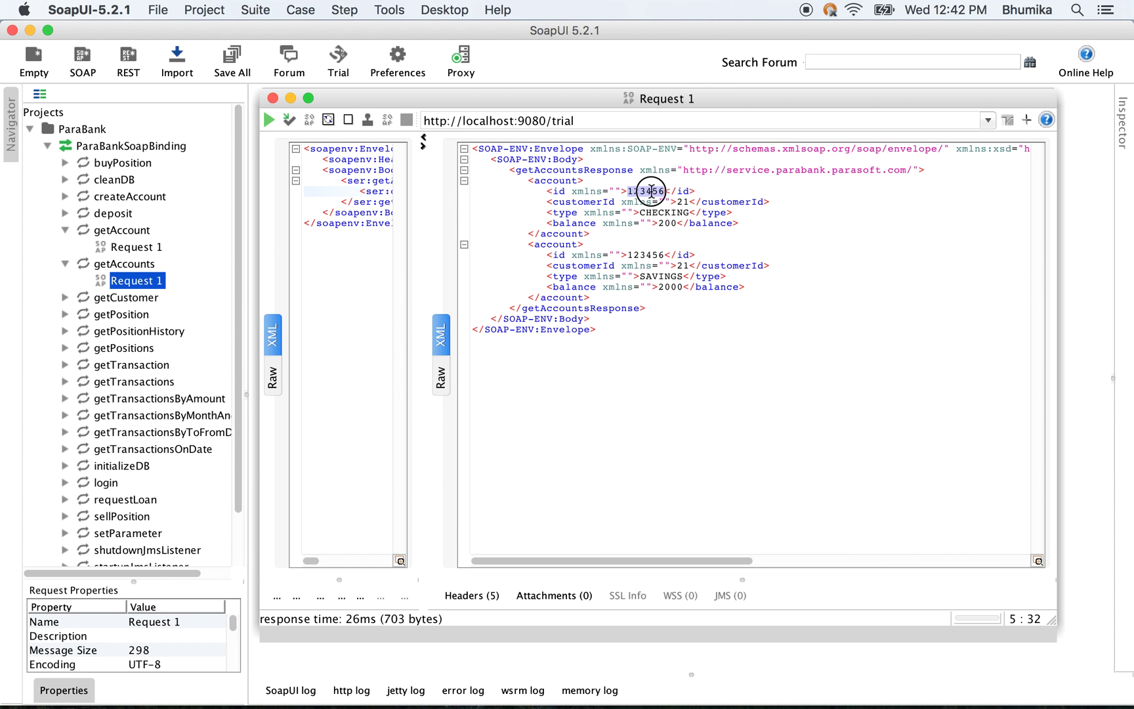
left_click(665, 213)
left_click(684, 202)
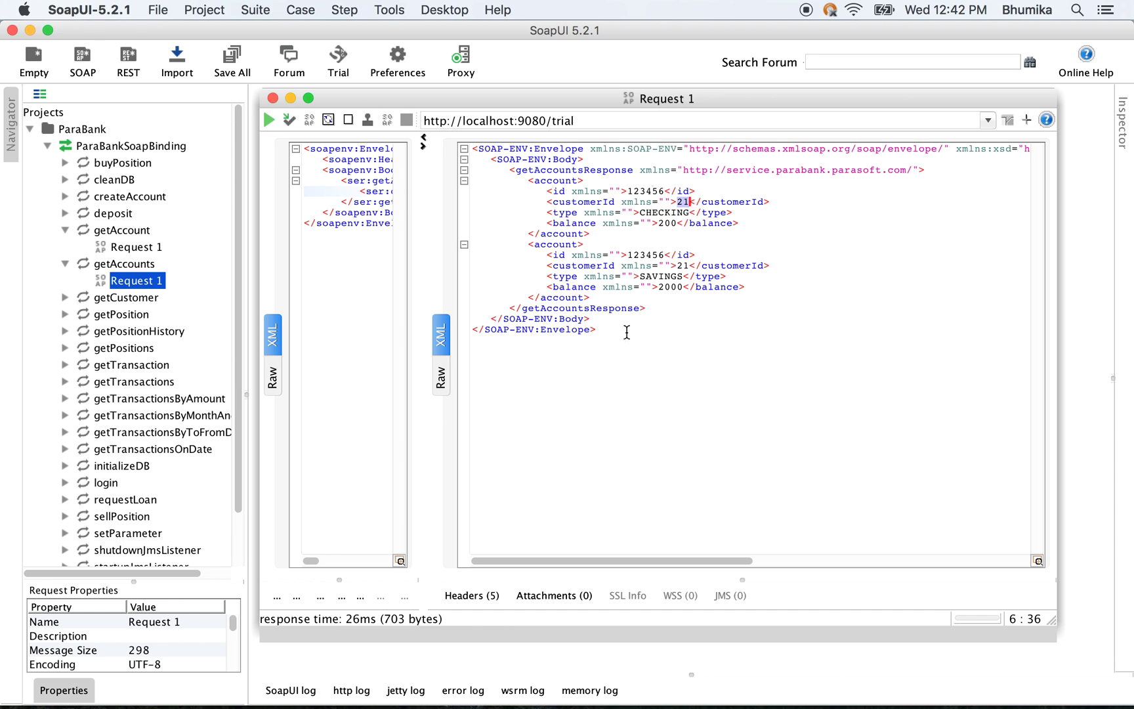
- Replace the customerId with the second customer's number, resubmit the getAccounts request and check the customerId of both returned accounts
left_click(351, 238)
left_click(440, 191)
key("BackSpace")
type("22</ser:customerId>")
left_click(269, 120)
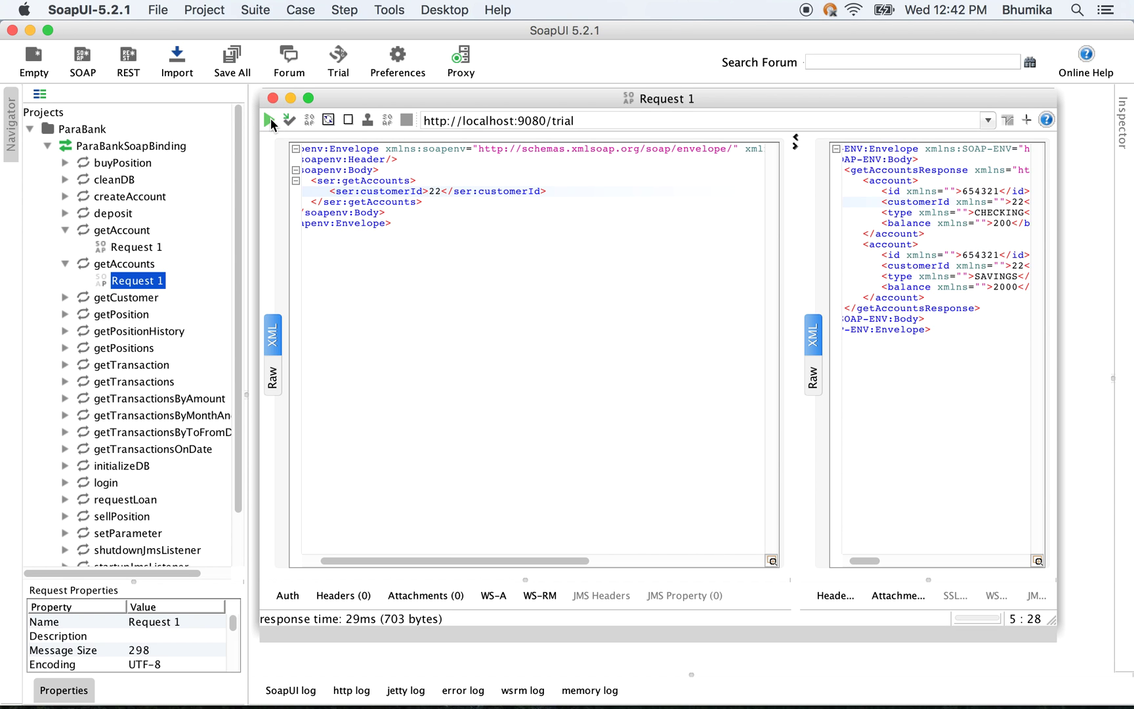
double_click(645, 202)
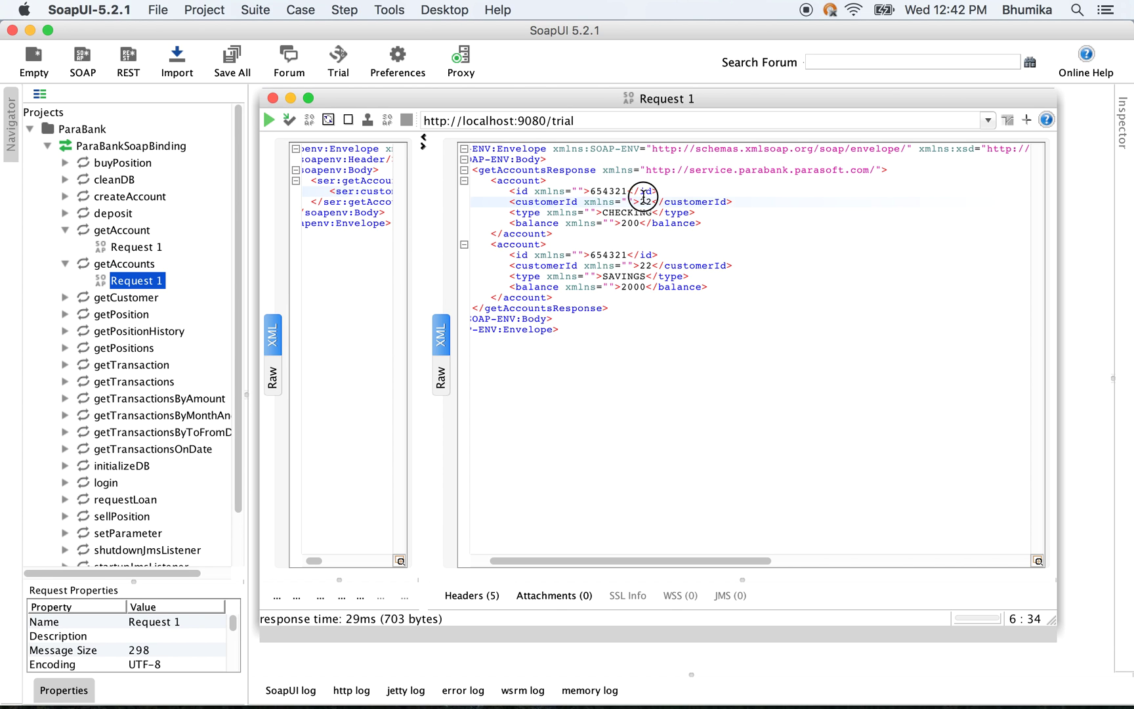
double_click(647, 265)
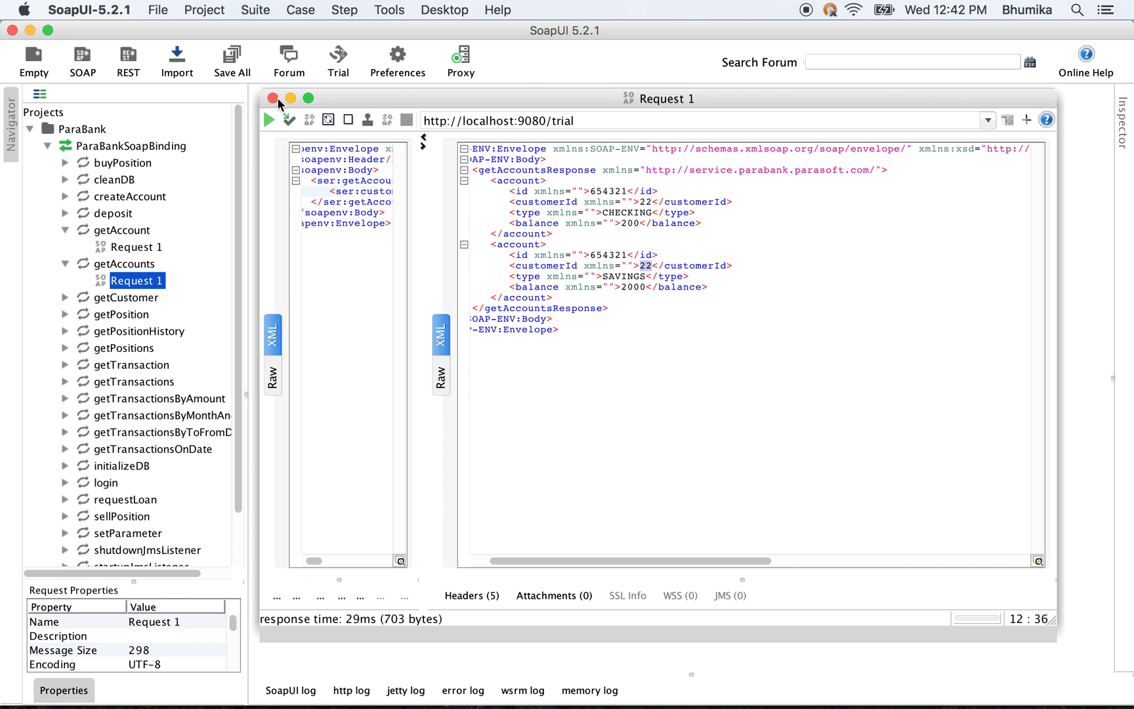